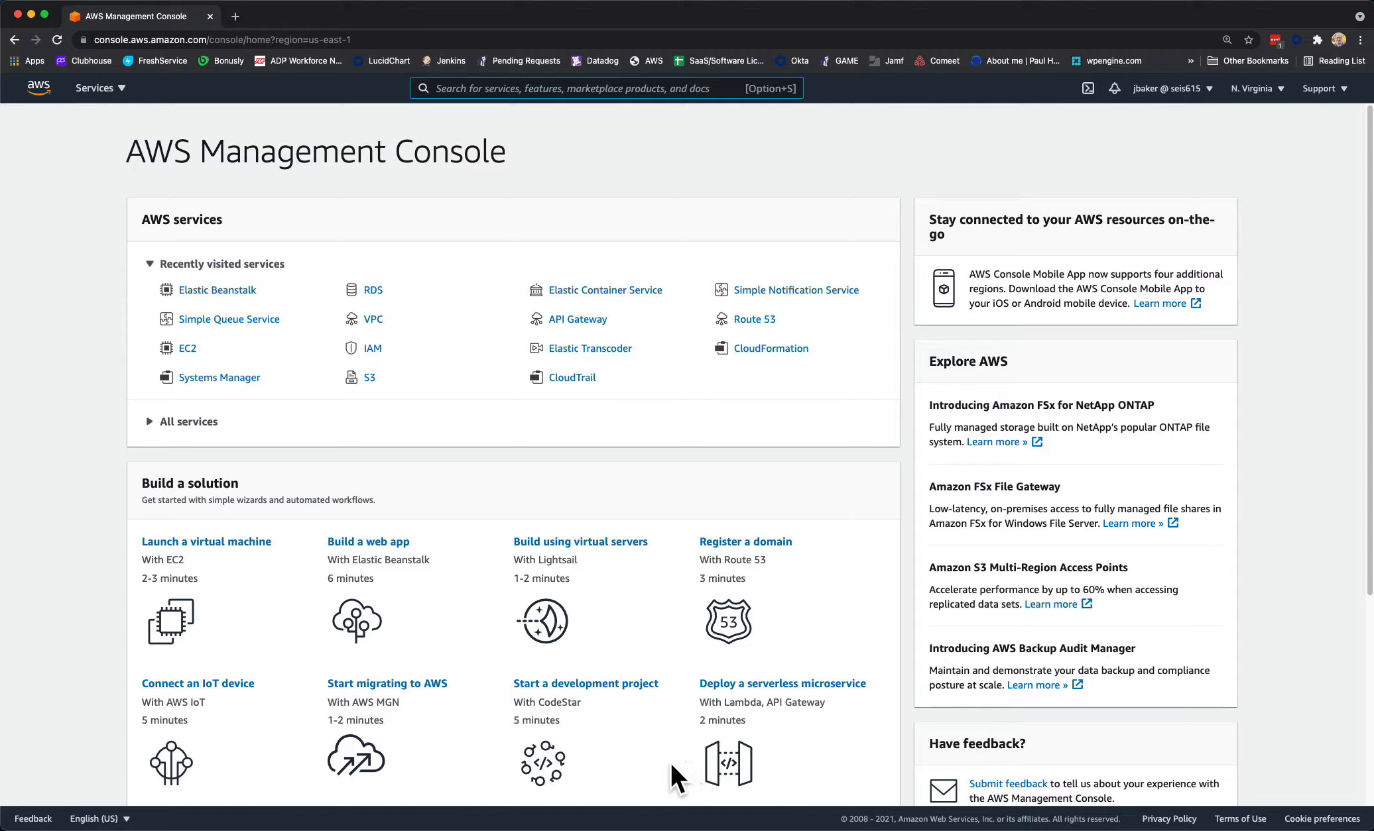
# Start a new Elastic Beanstalk web application and name it myapp
pyautogui.click(213, 298)
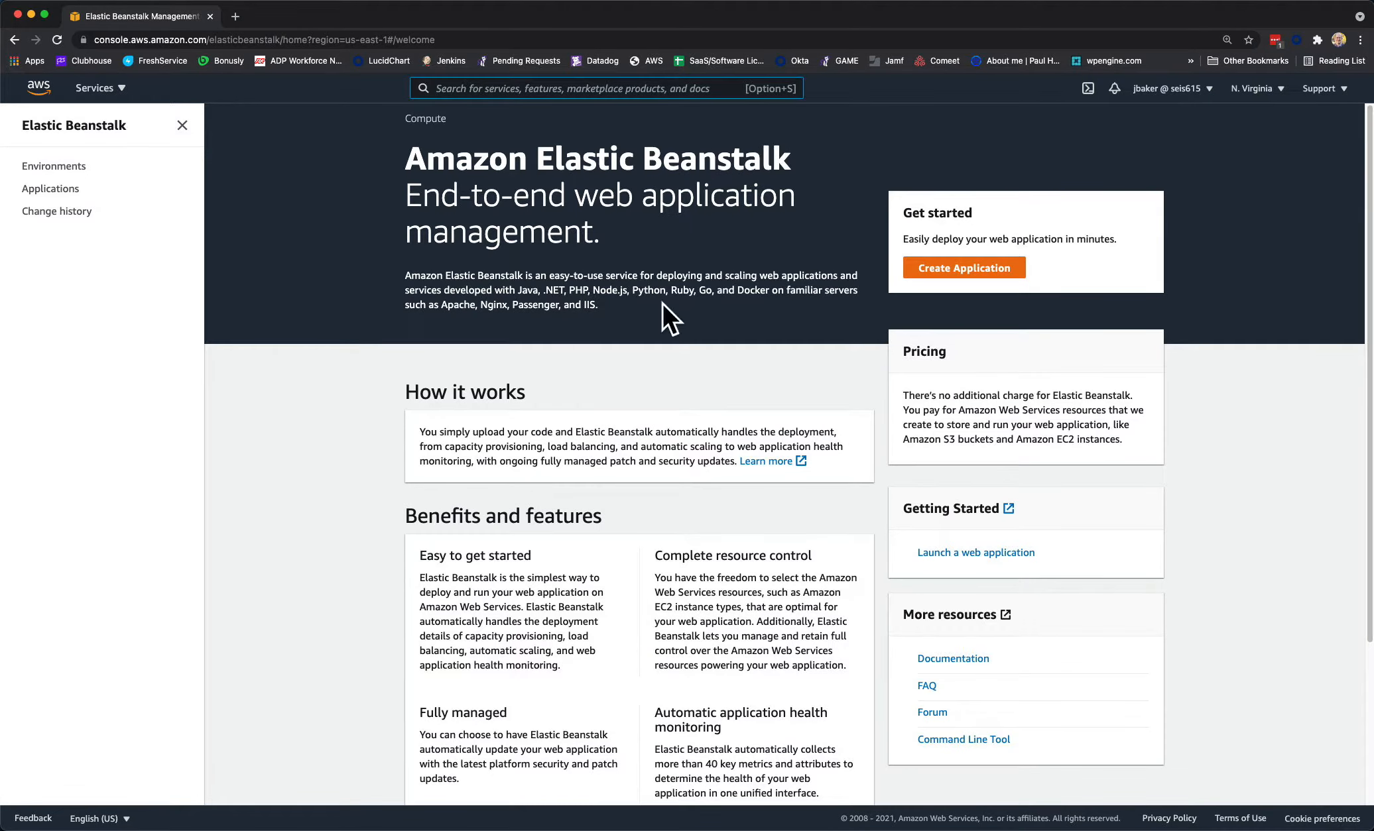
pyautogui.click(961, 267)
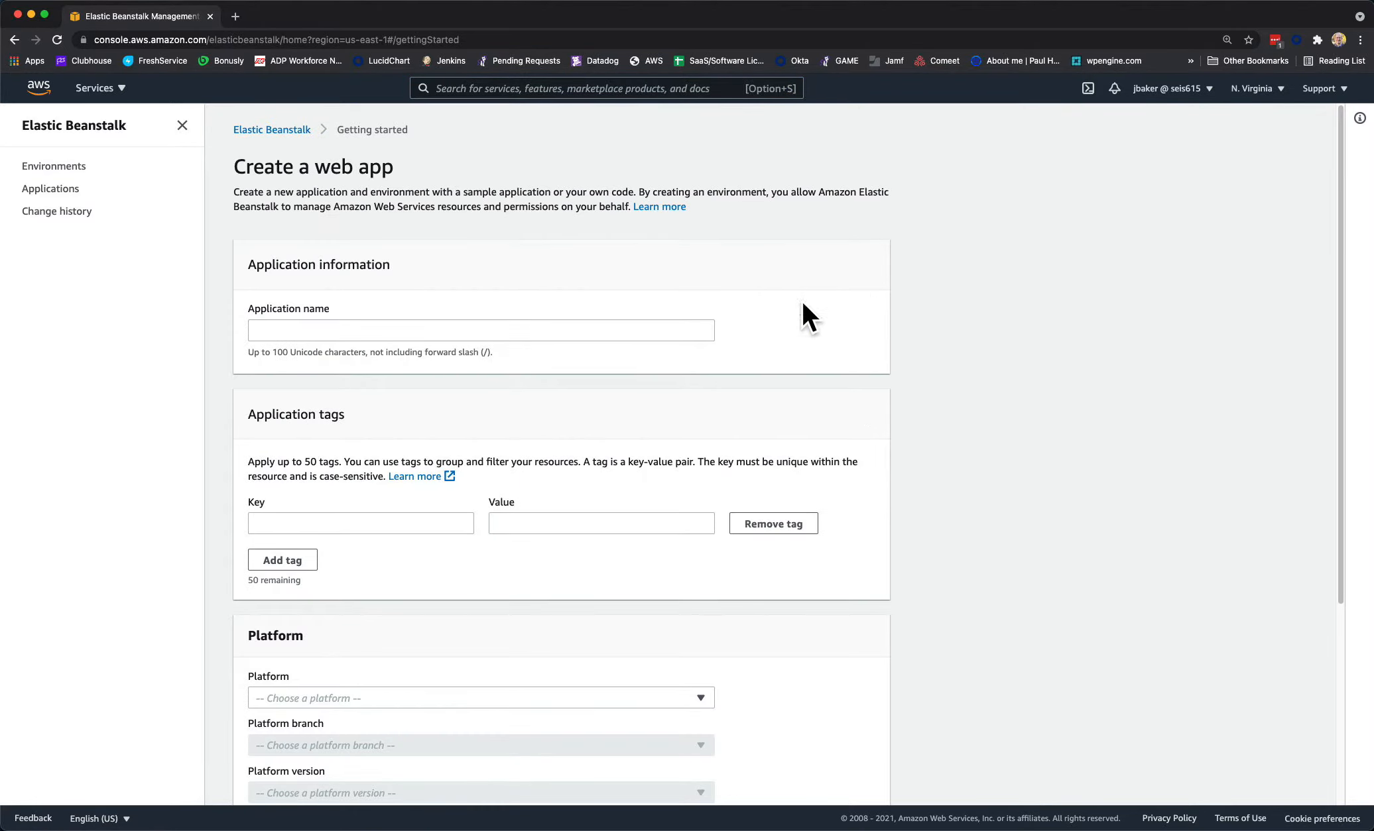
pyautogui.click(577, 328)
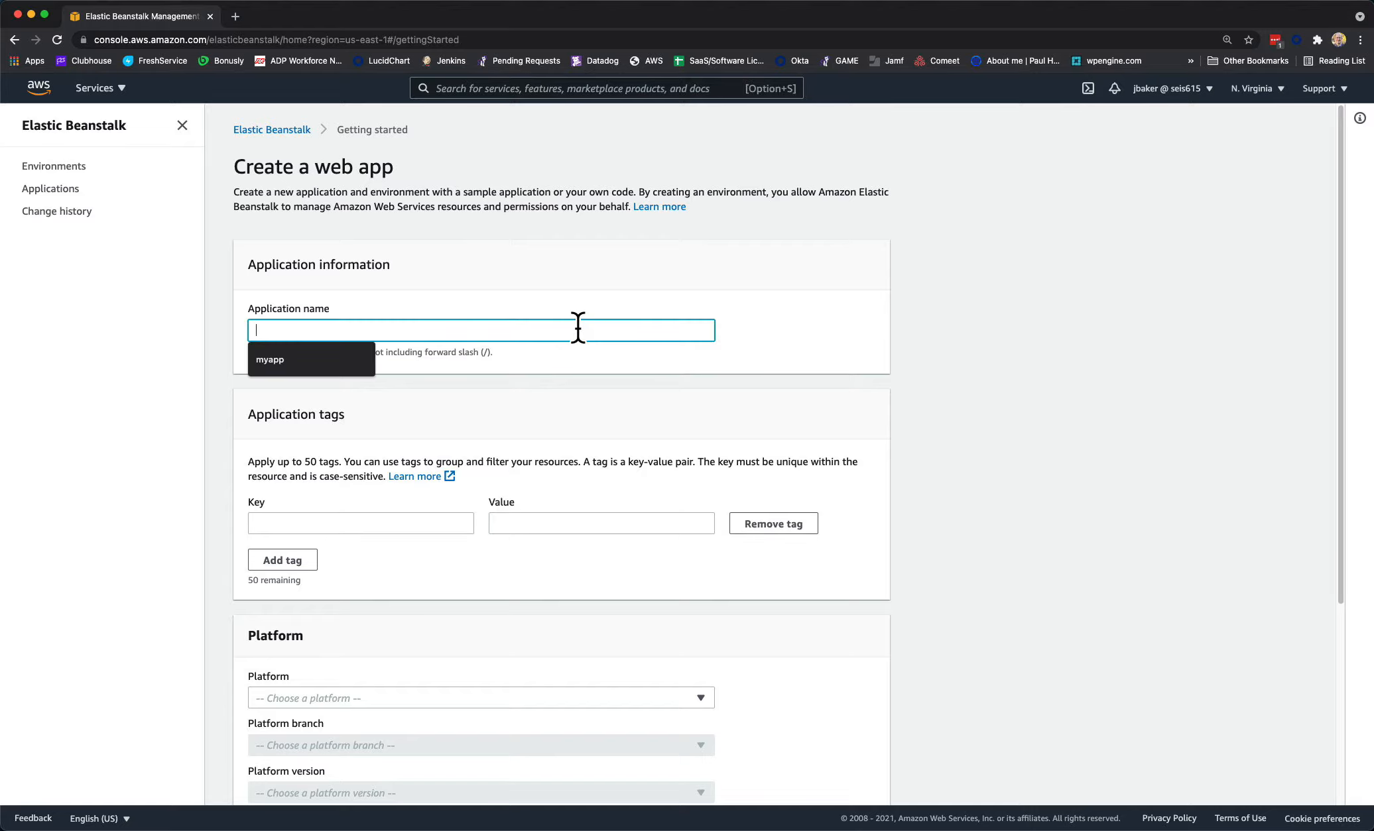
pyautogui.write('myapp')
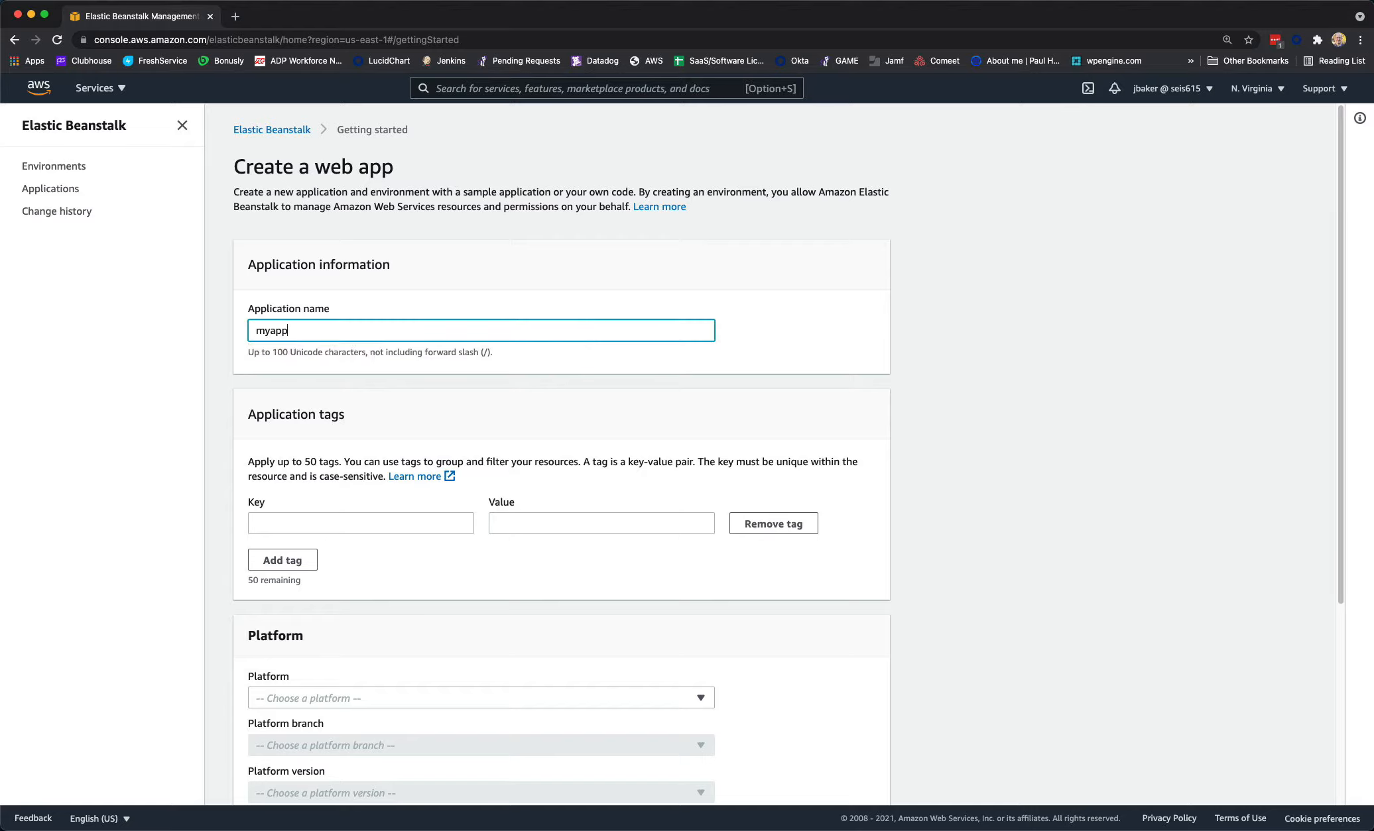
pyautogui.click(943, 356)
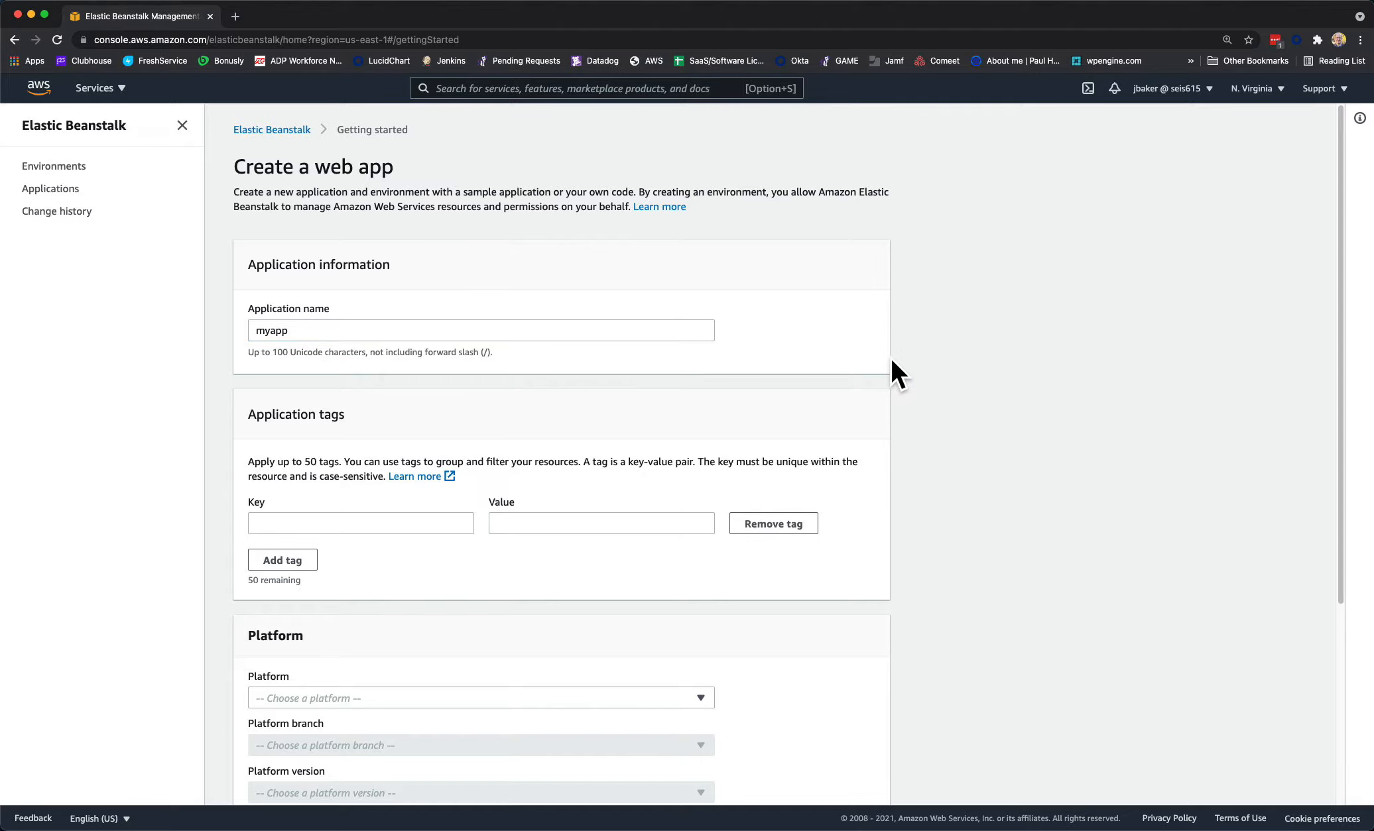
# Choose the PHP platform, keeping the PHP 8.0 branch, version 3.3.5 and the sample application code, and create the application
pyautogui.scroll(-5, 891, 360)
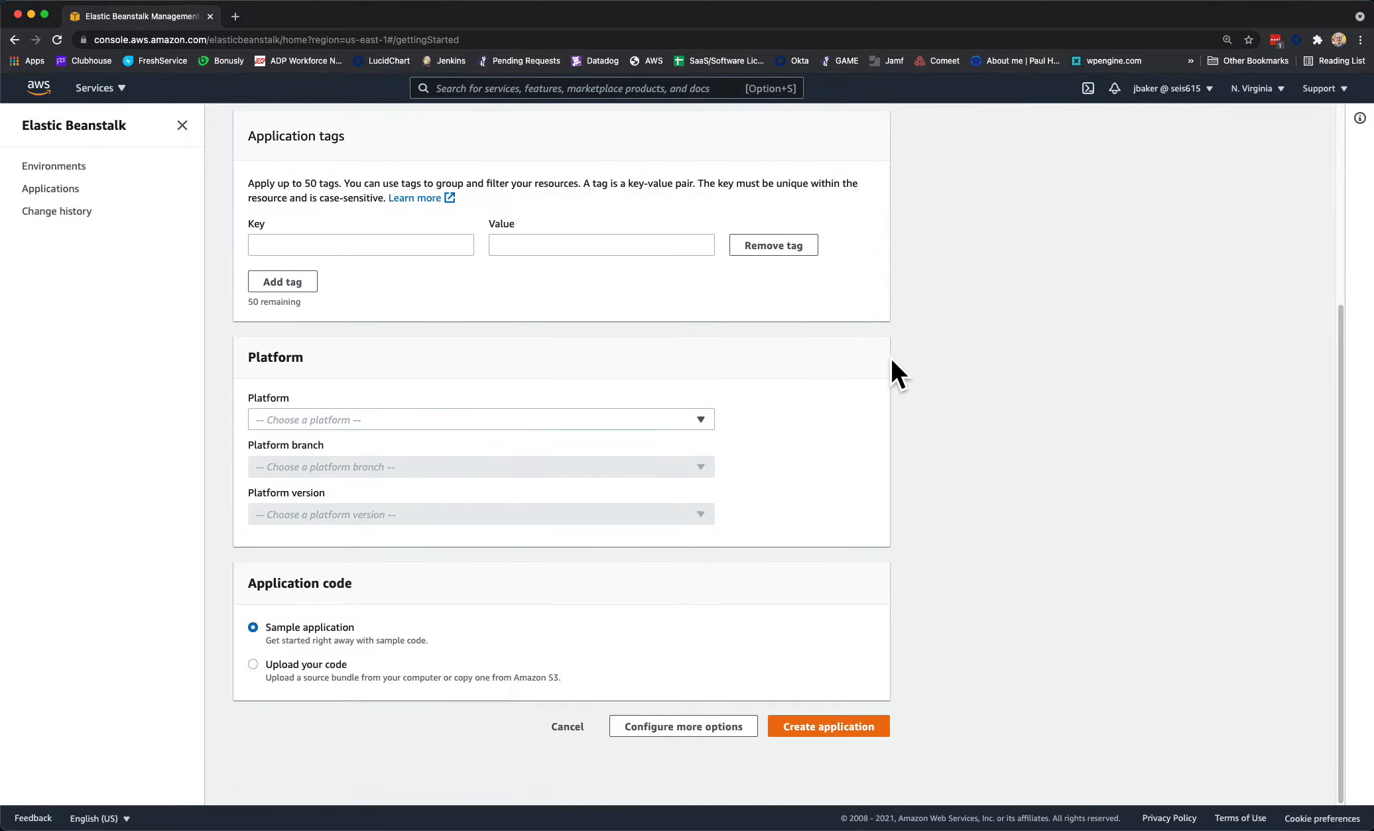
pyautogui.click(654, 421)
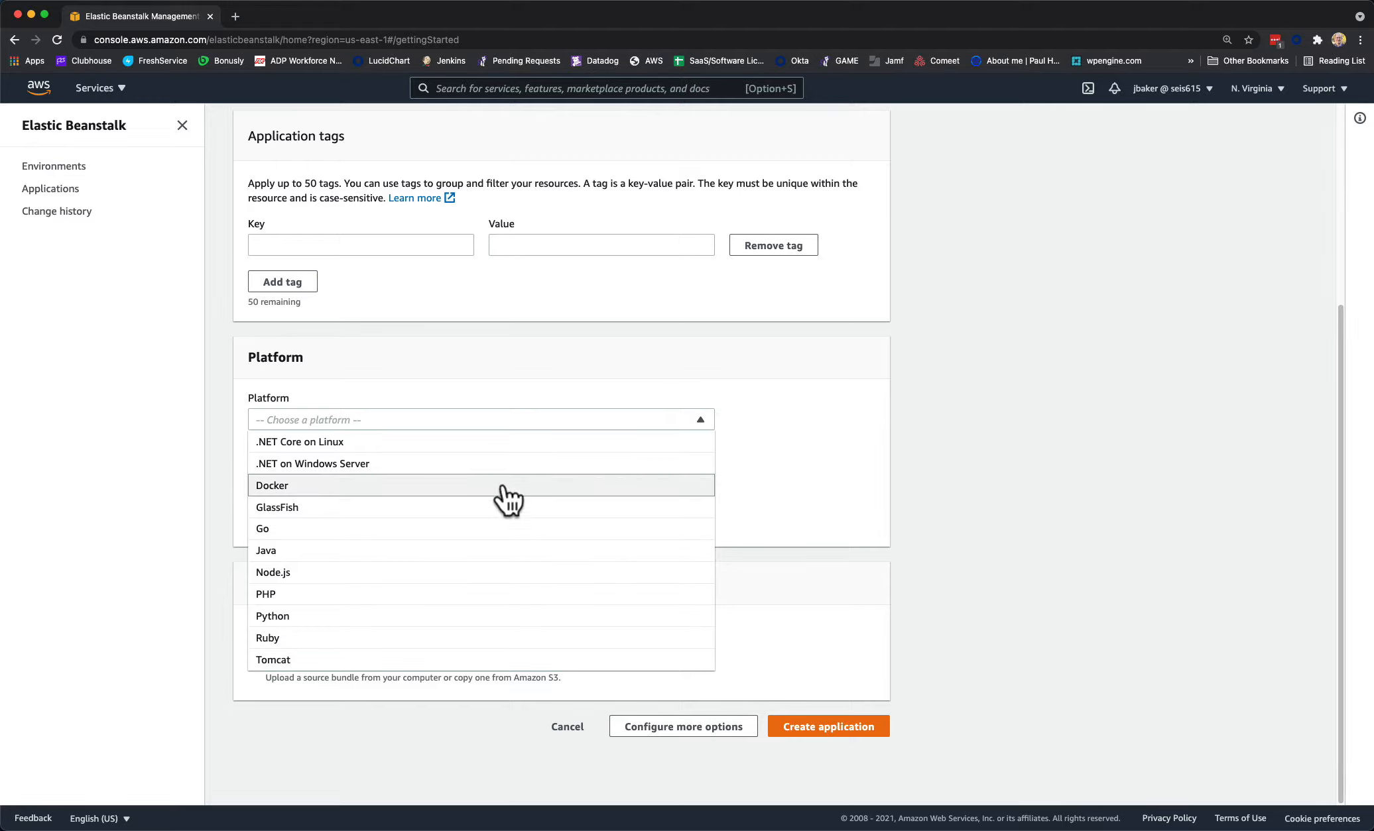
pyautogui.click(444, 595)
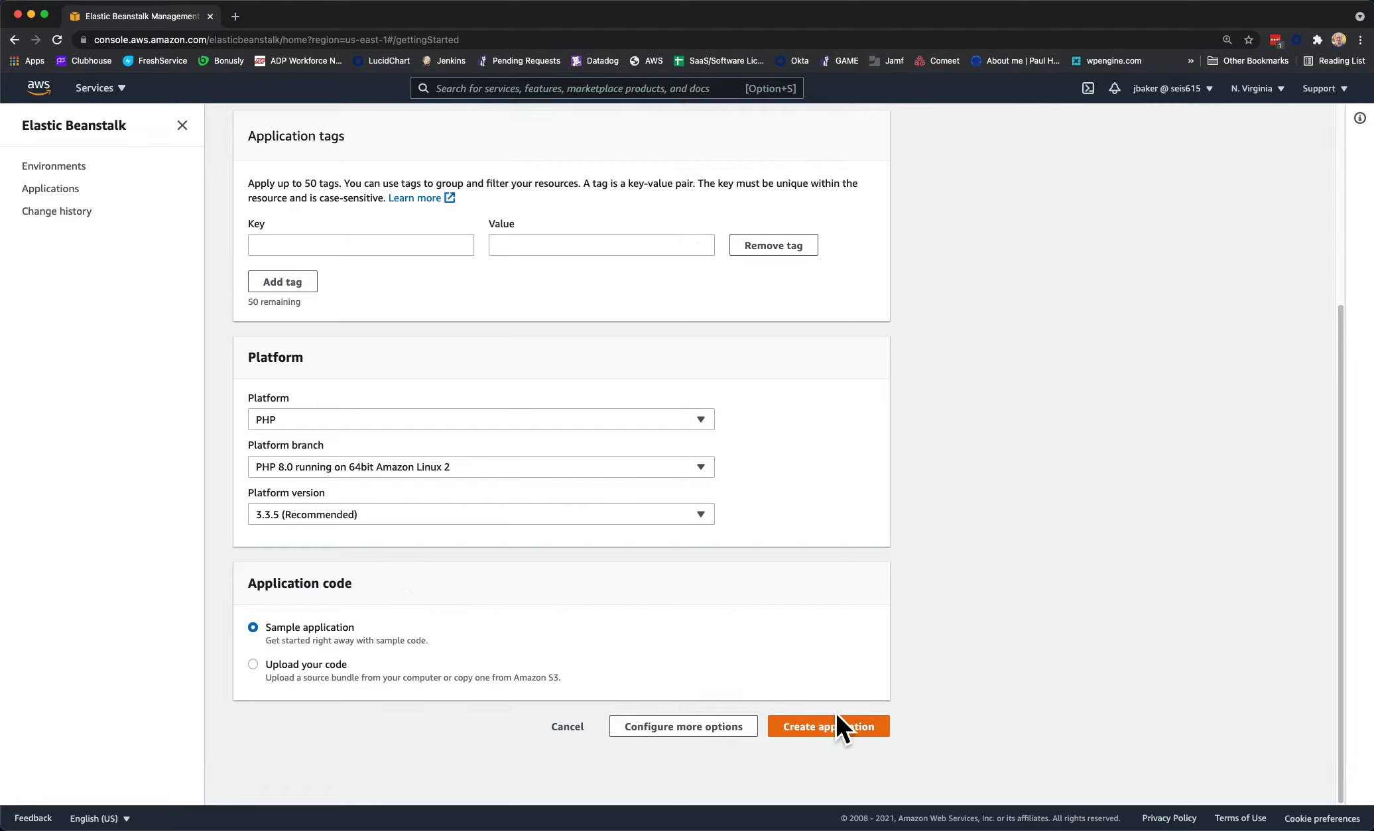
pyautogui.click(840, 730)
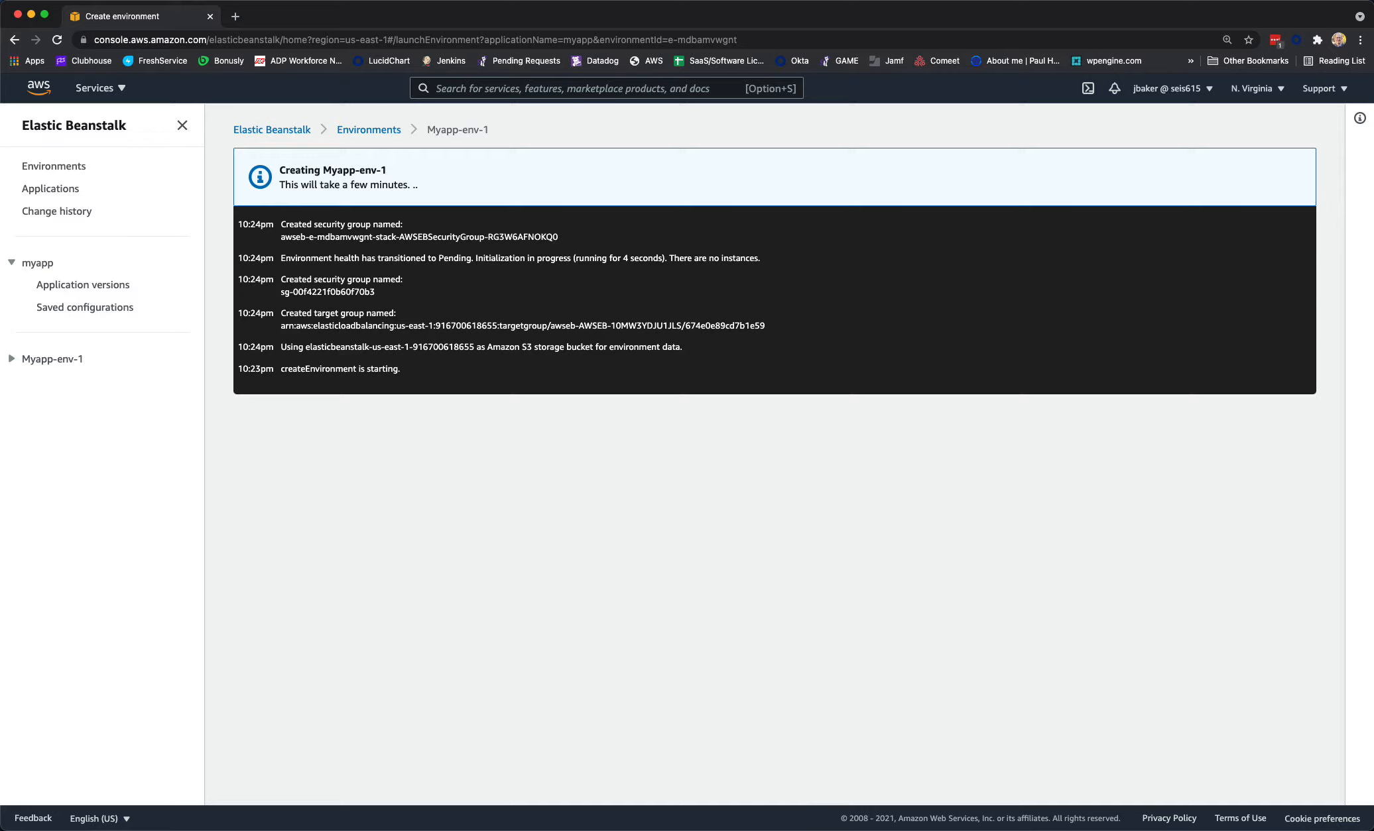
pyautogui.click(843, 784)
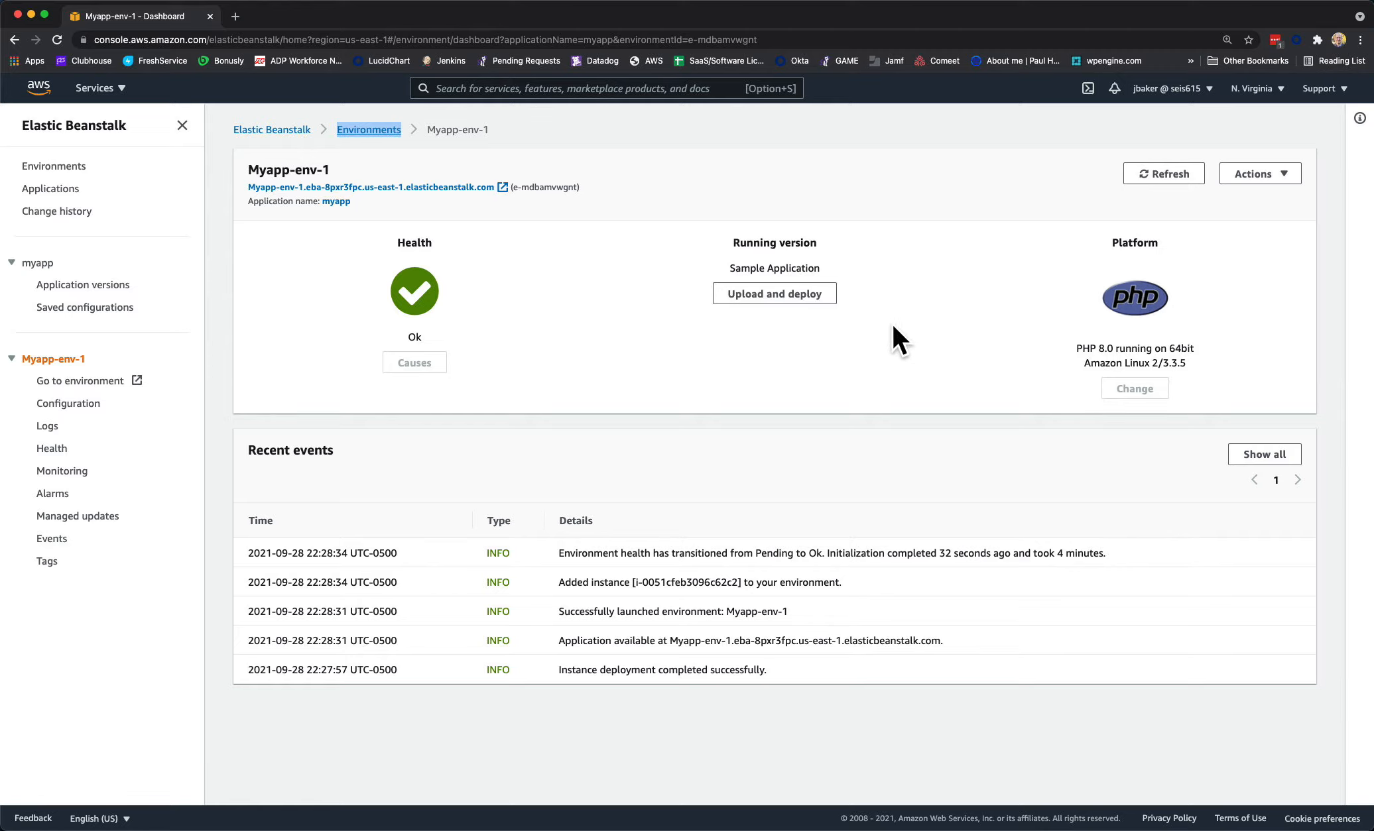
# Examine the configuration overview of Myapp-env-1, including its software, instances, capacity, load balancer, deployment, security and monitoring settings
pyautogui.click(70, 405)
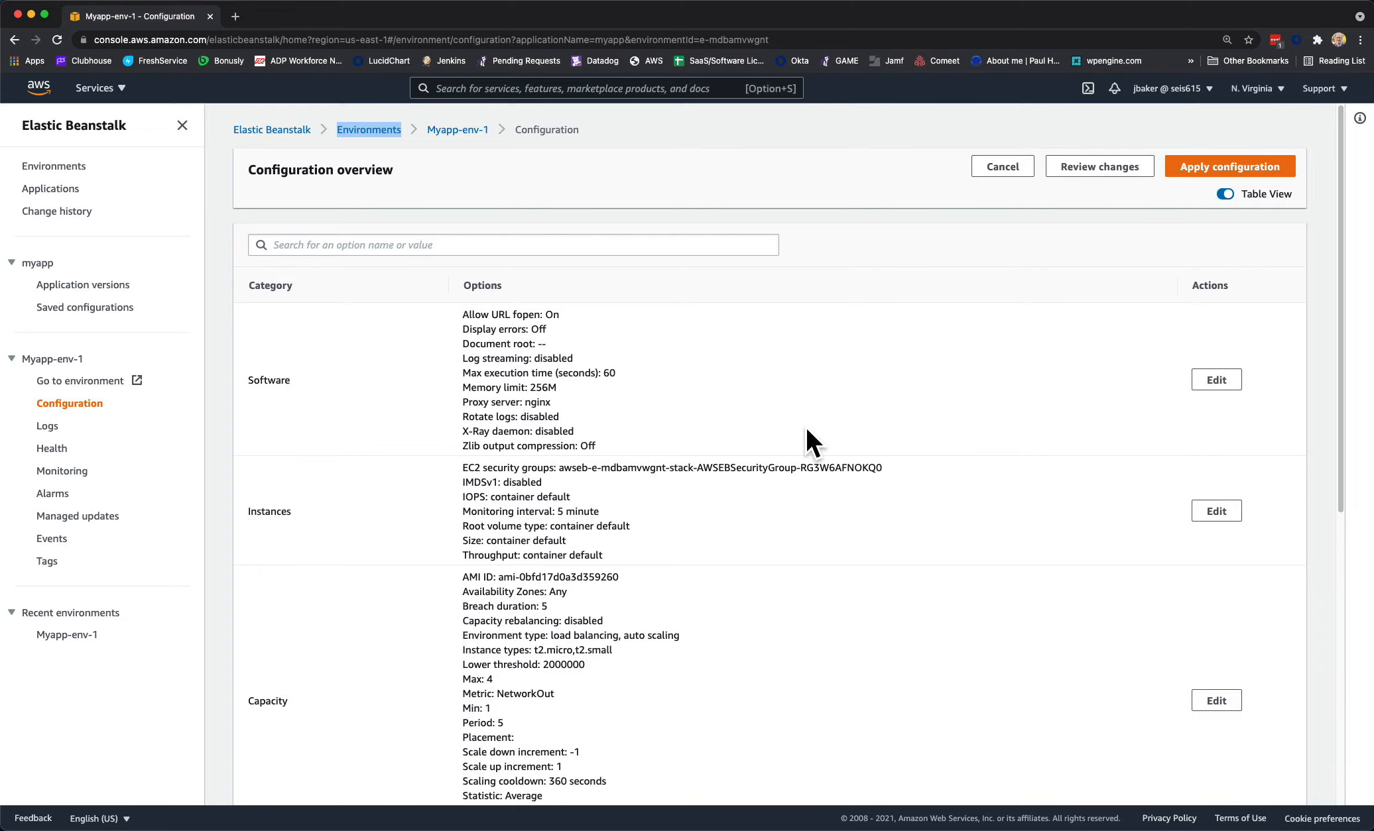
pyautogui.scroll(-3, 808, 431)
pyautogui.scroll(-5, 807, 431)
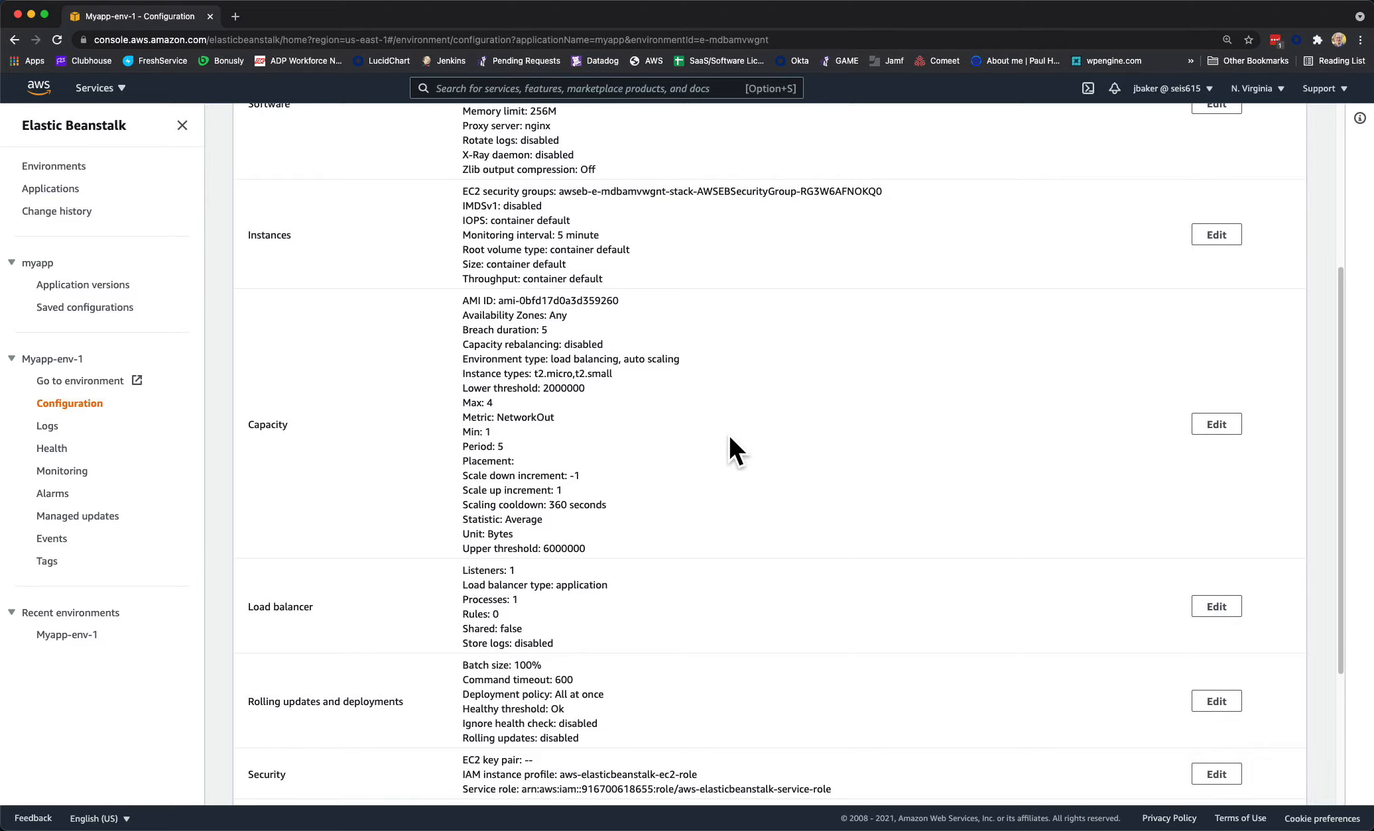
pyautogui.scroll(-3, 730, 437)
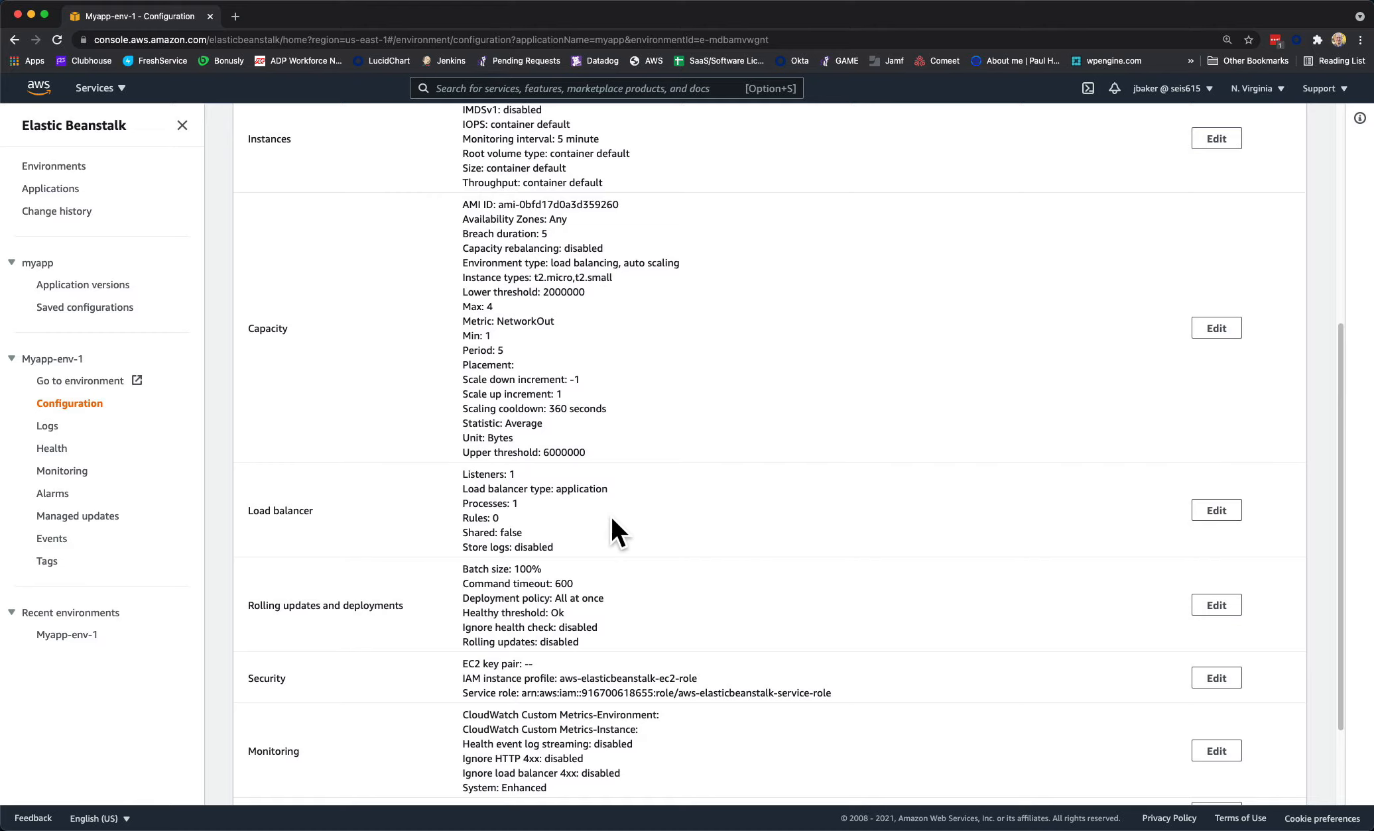
pyautogui.scroll(-4, 715, 524)
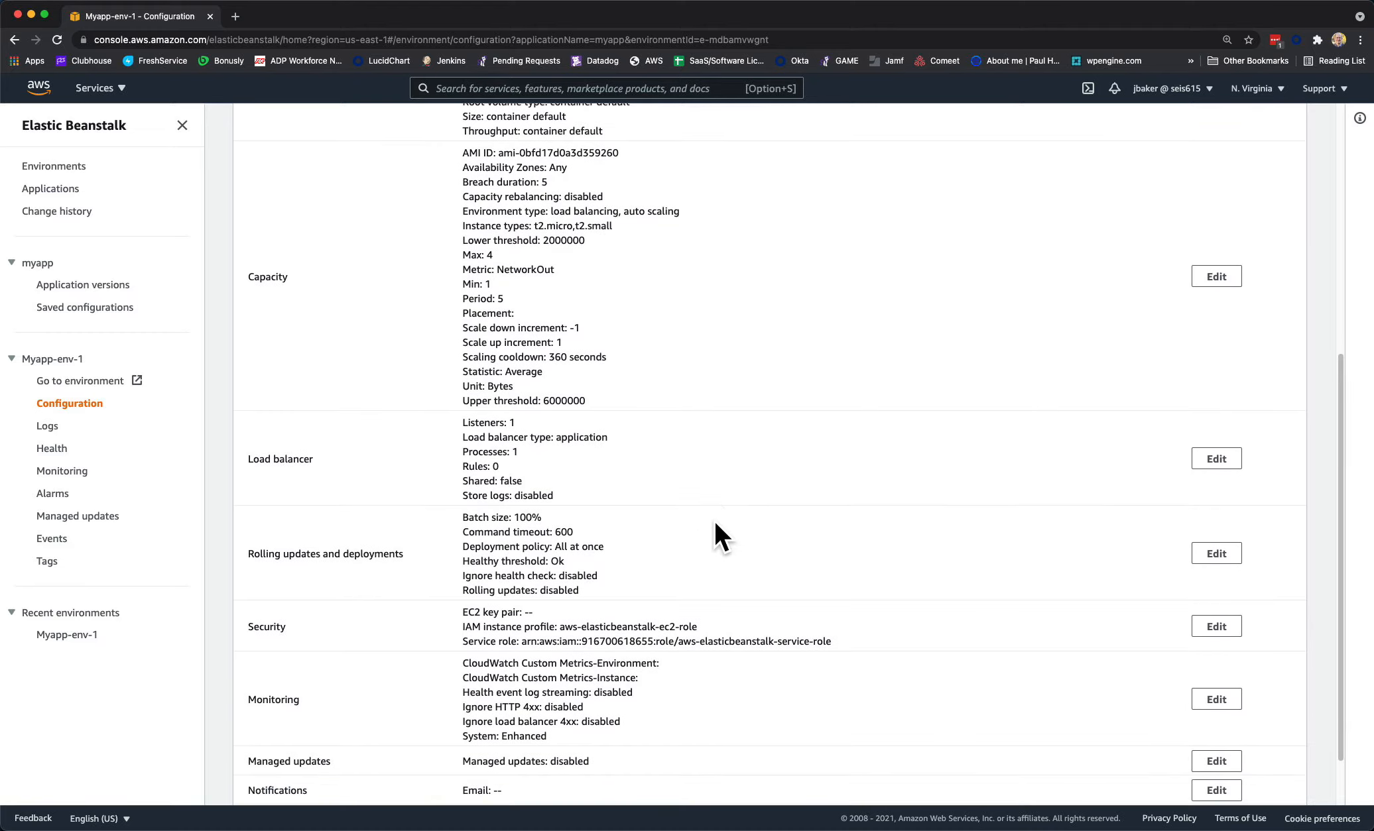
pyautogui.scroll(15, 715, 524)
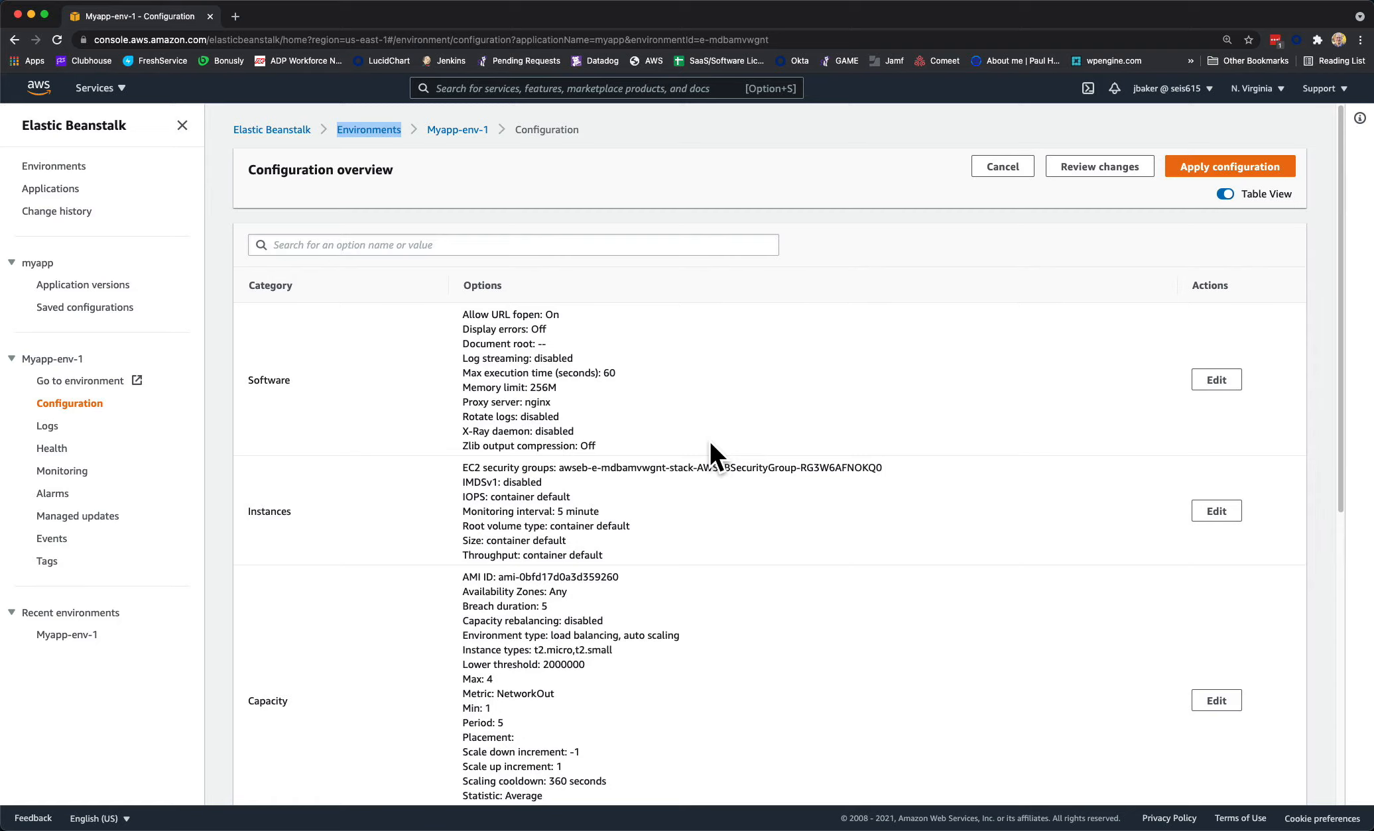
pyautogui.scroll(-3, 710, 443)
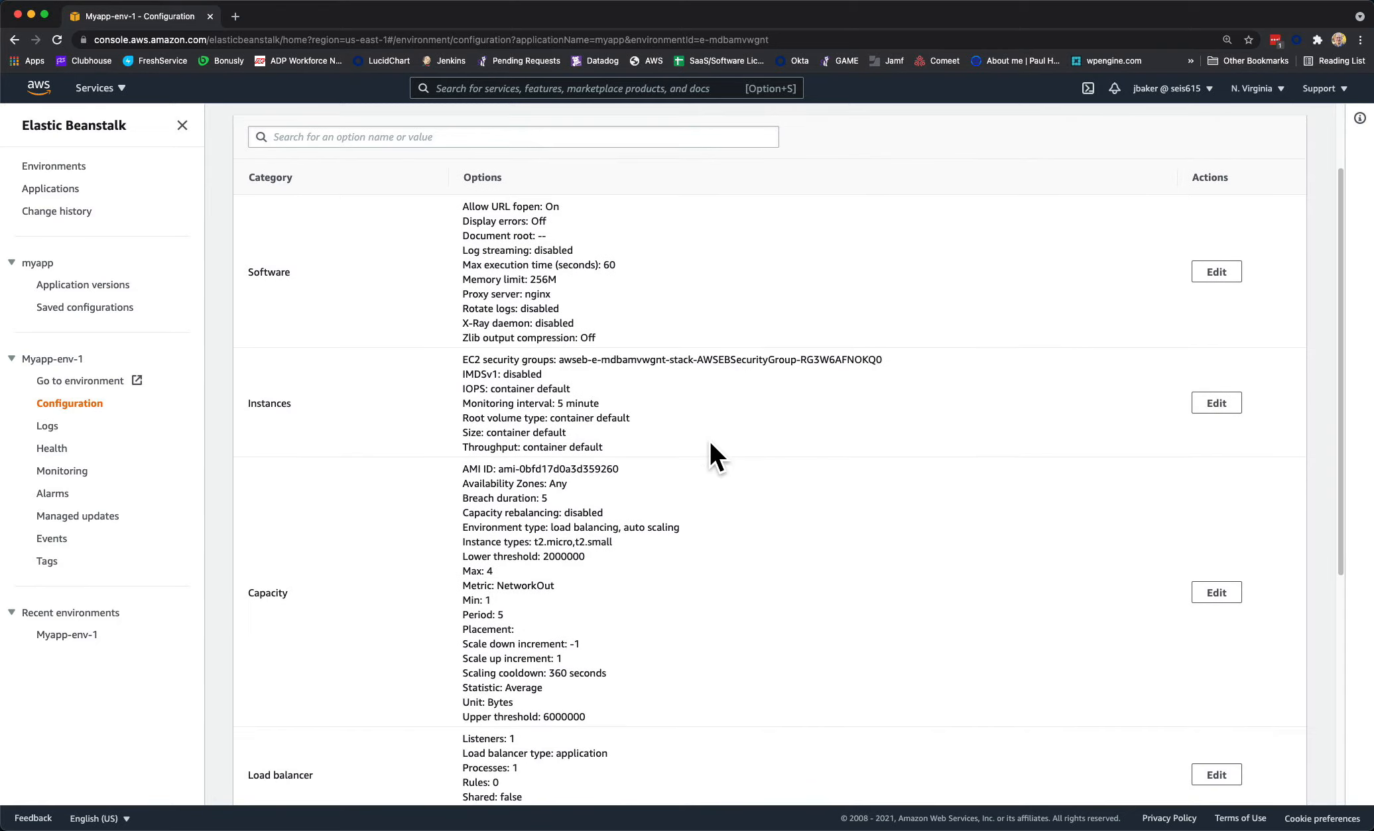
pyautogui.scroll(-4, 710, 443)
pyautogui.scroll(-1, 708, 439)
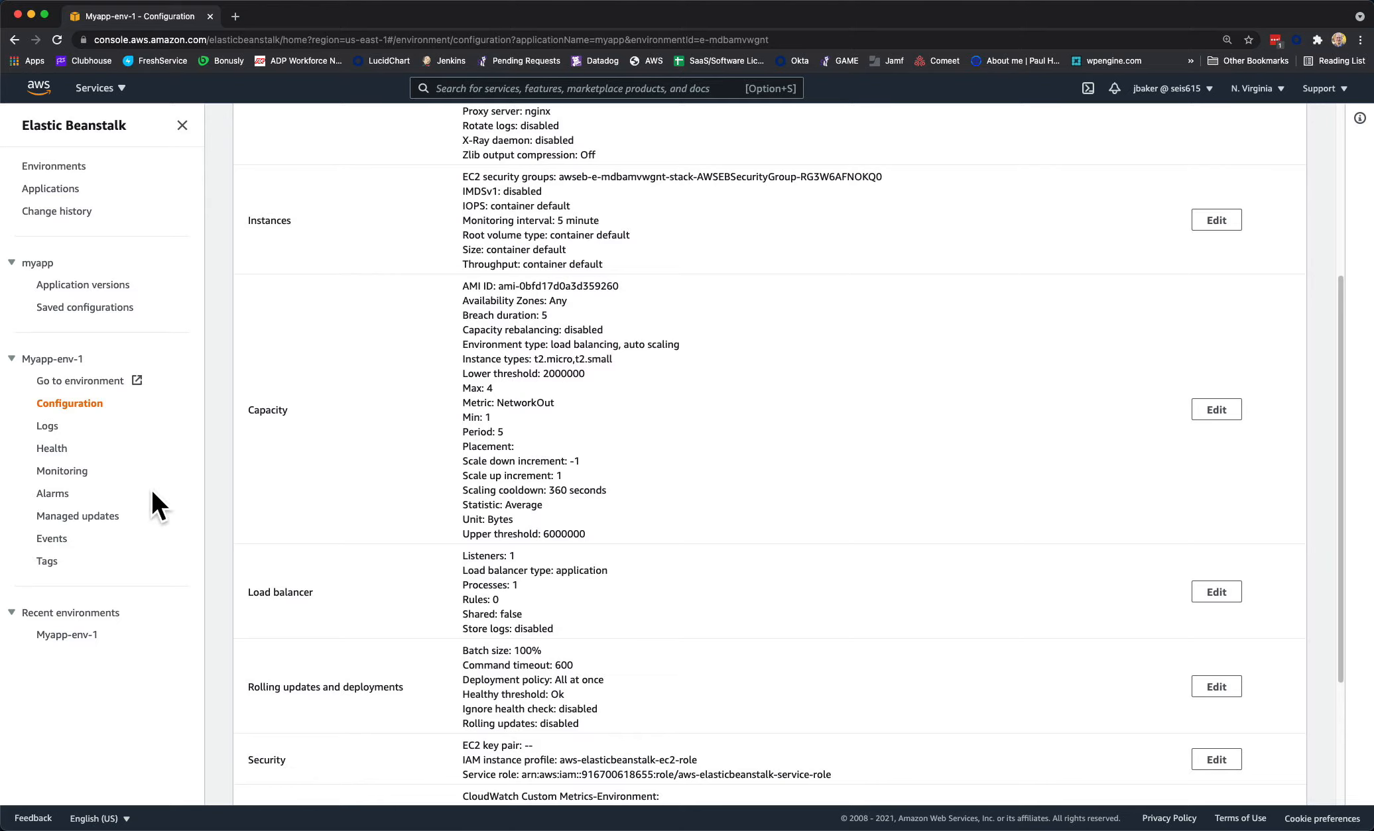
# Review the event log of Myapp-env-1 and open the environment's deployed web page
pyautogui.click(50, 538)
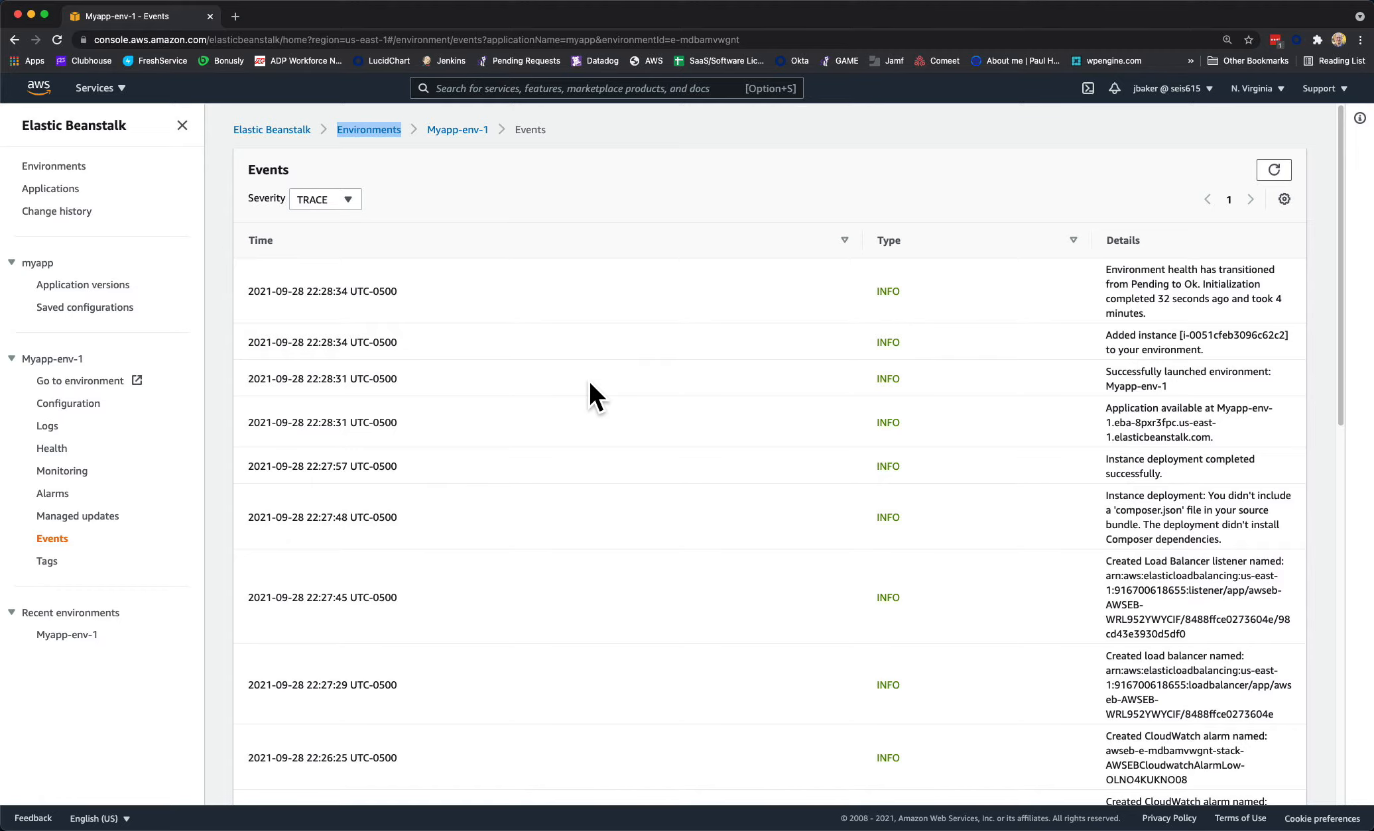
pyautogui.scroll(-1, 589, 383)
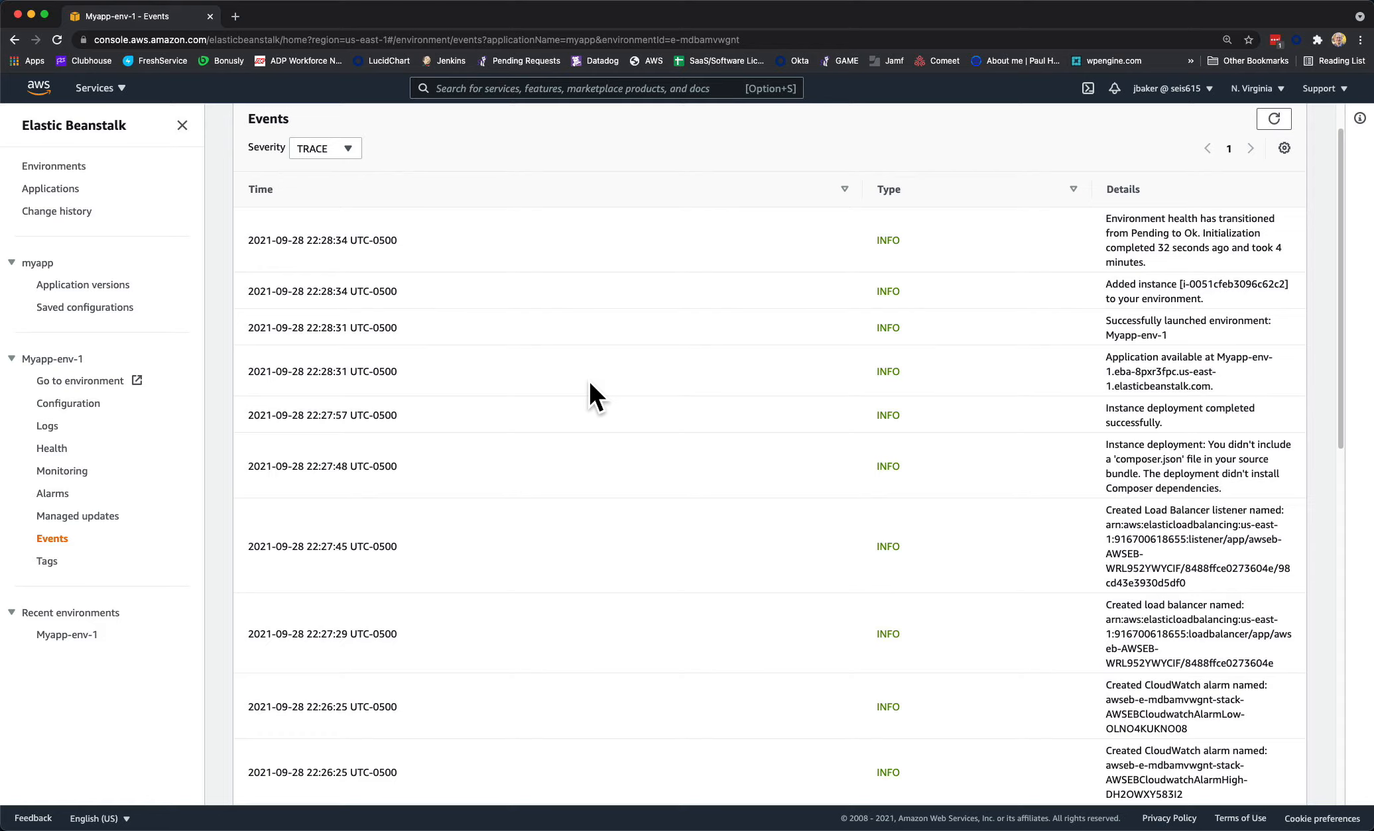
pyautogui.scroll(-5, 589, 383)
pyautogui.scroll(5, 590, 383)
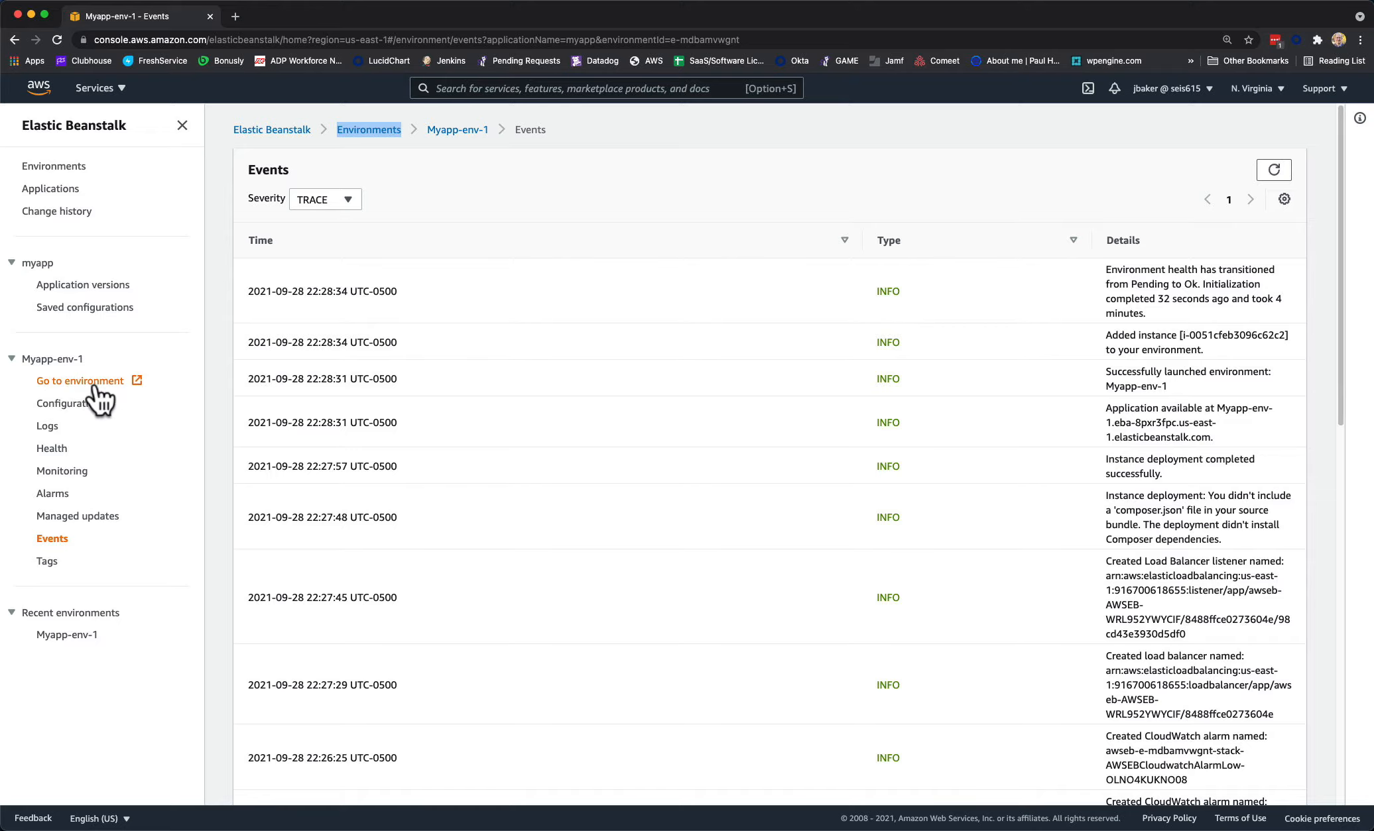
pyautogui.click(132, 378)
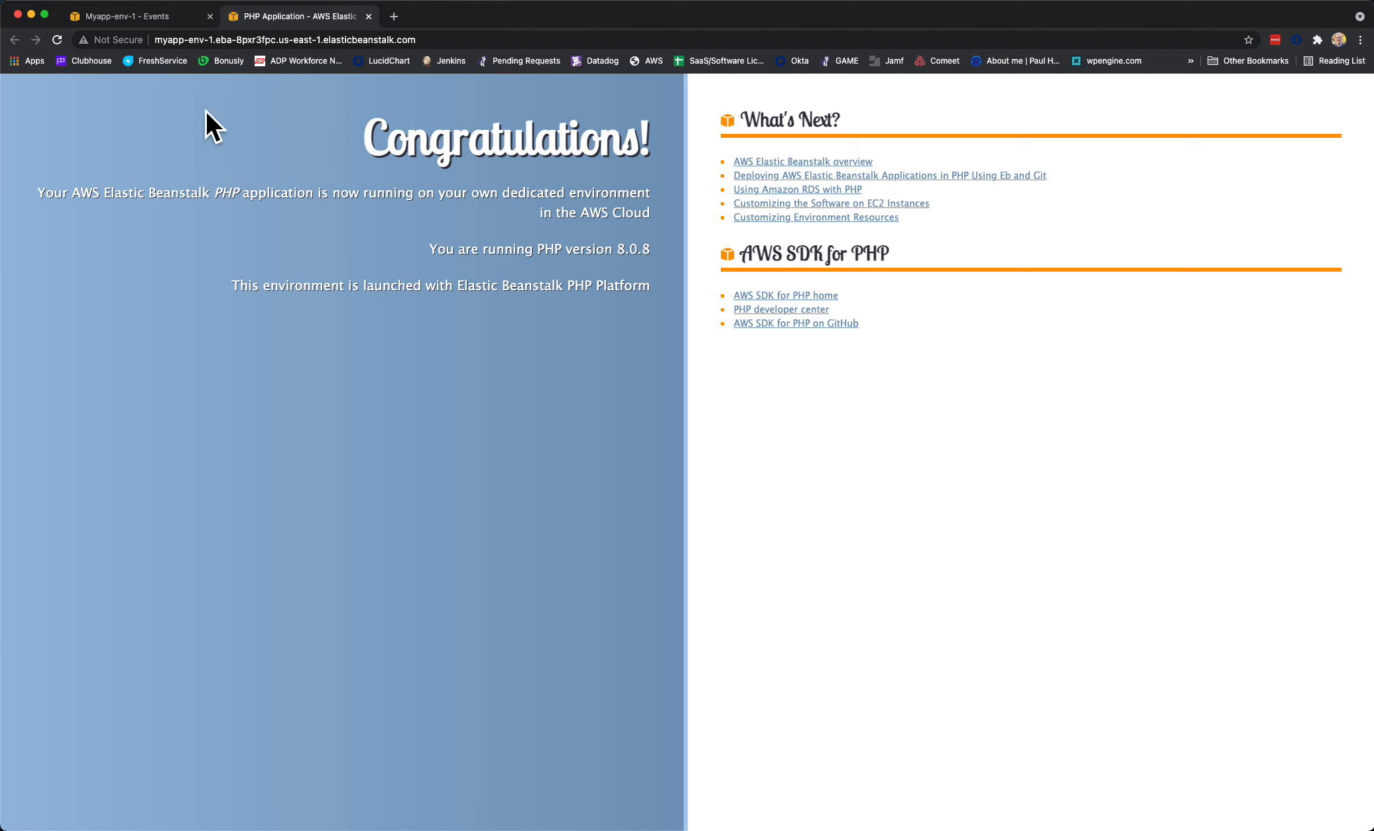
# Return to the AWS console and inspect the running EC2 instances and load balancers behind the environment
pyautogui.click(155, 20)
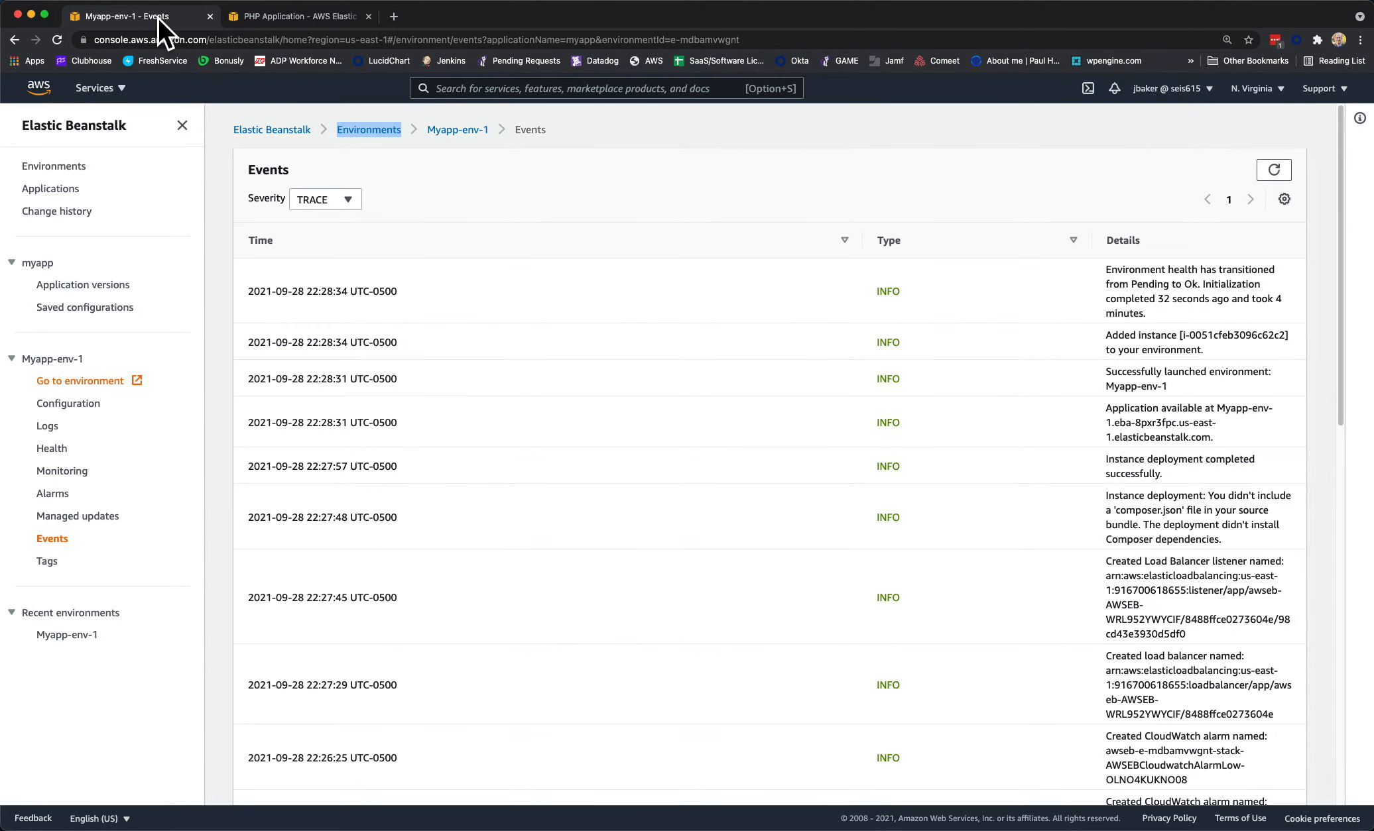
pyautogui.click(112, 92)
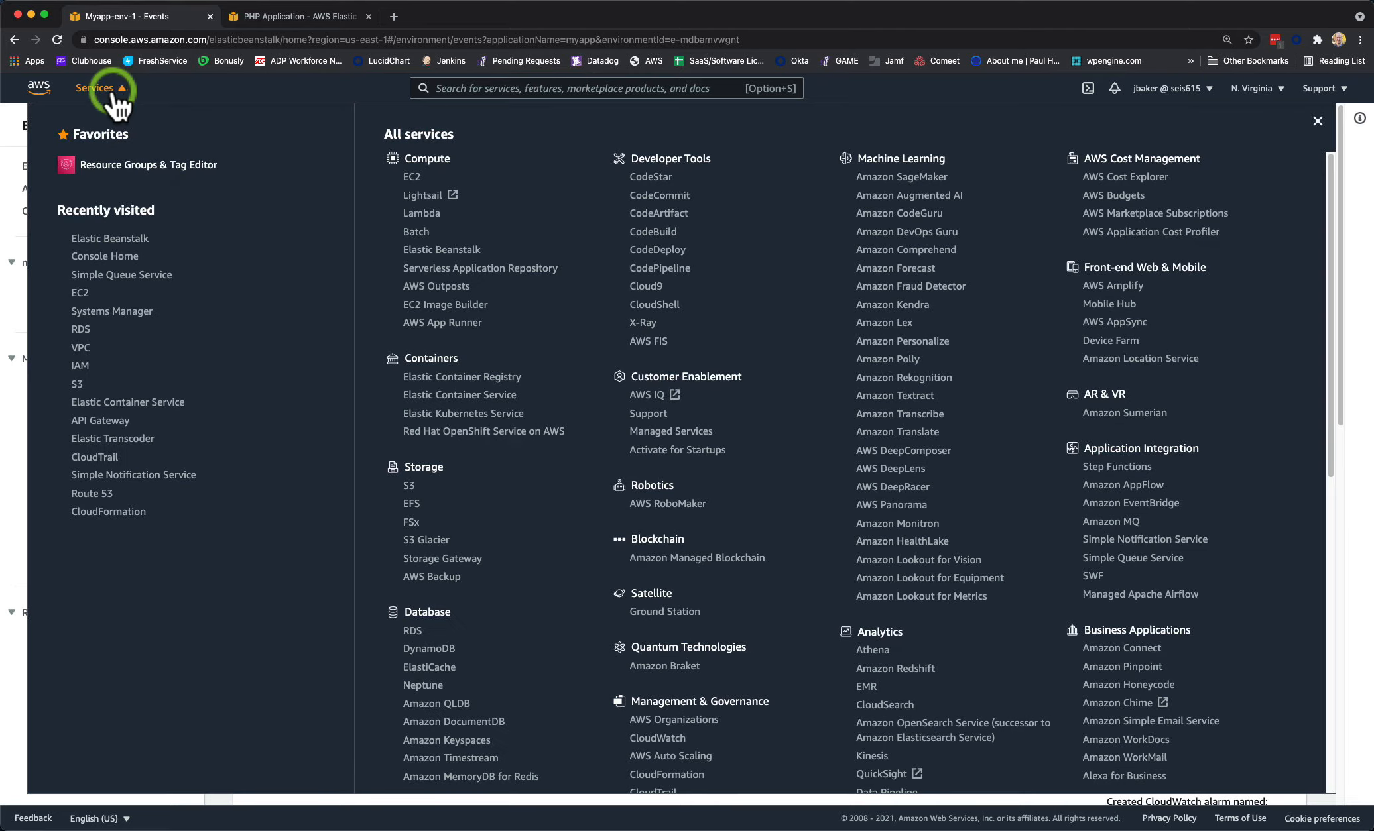
pyautogui.click(80, 295)
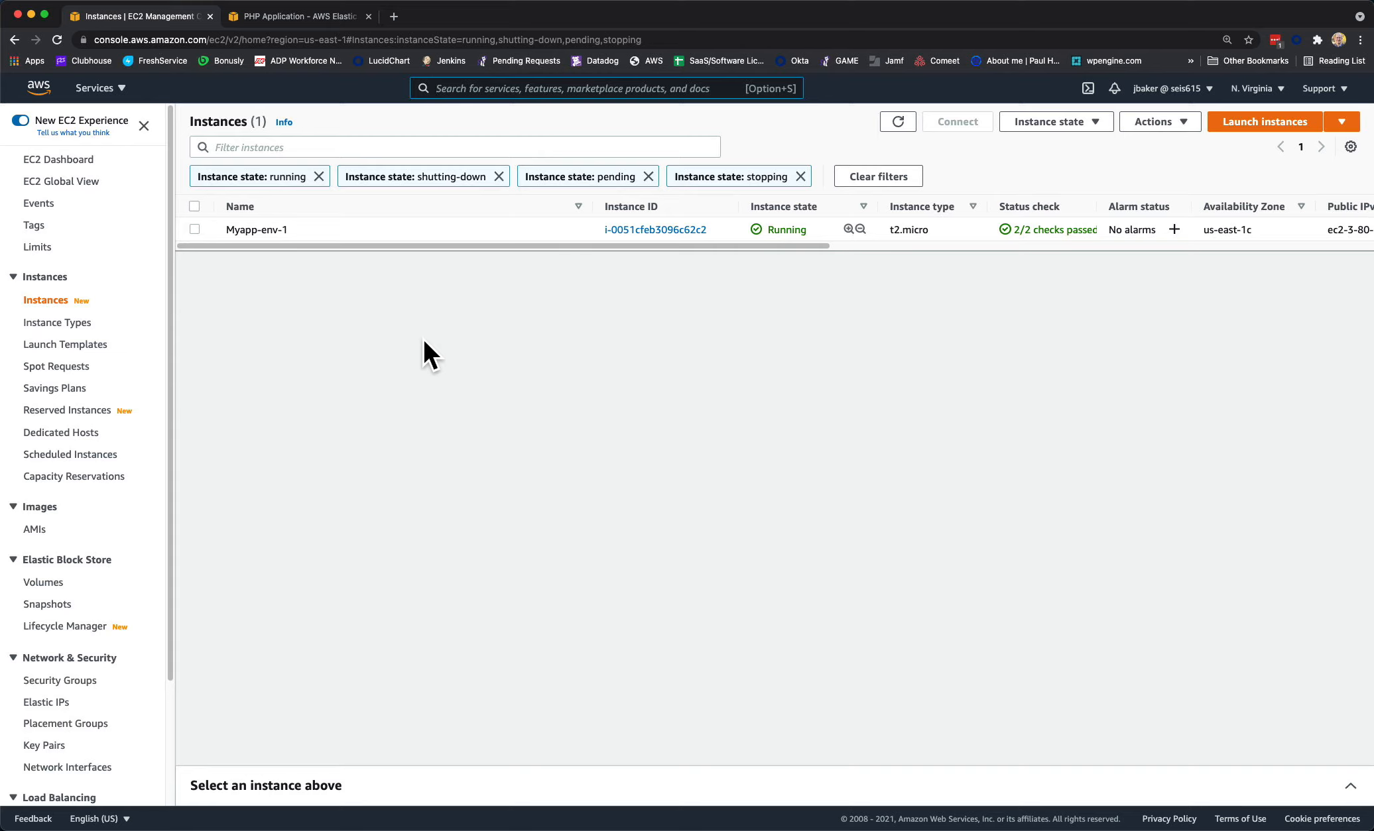
pyautogui.scroll(-5, 113, 475)
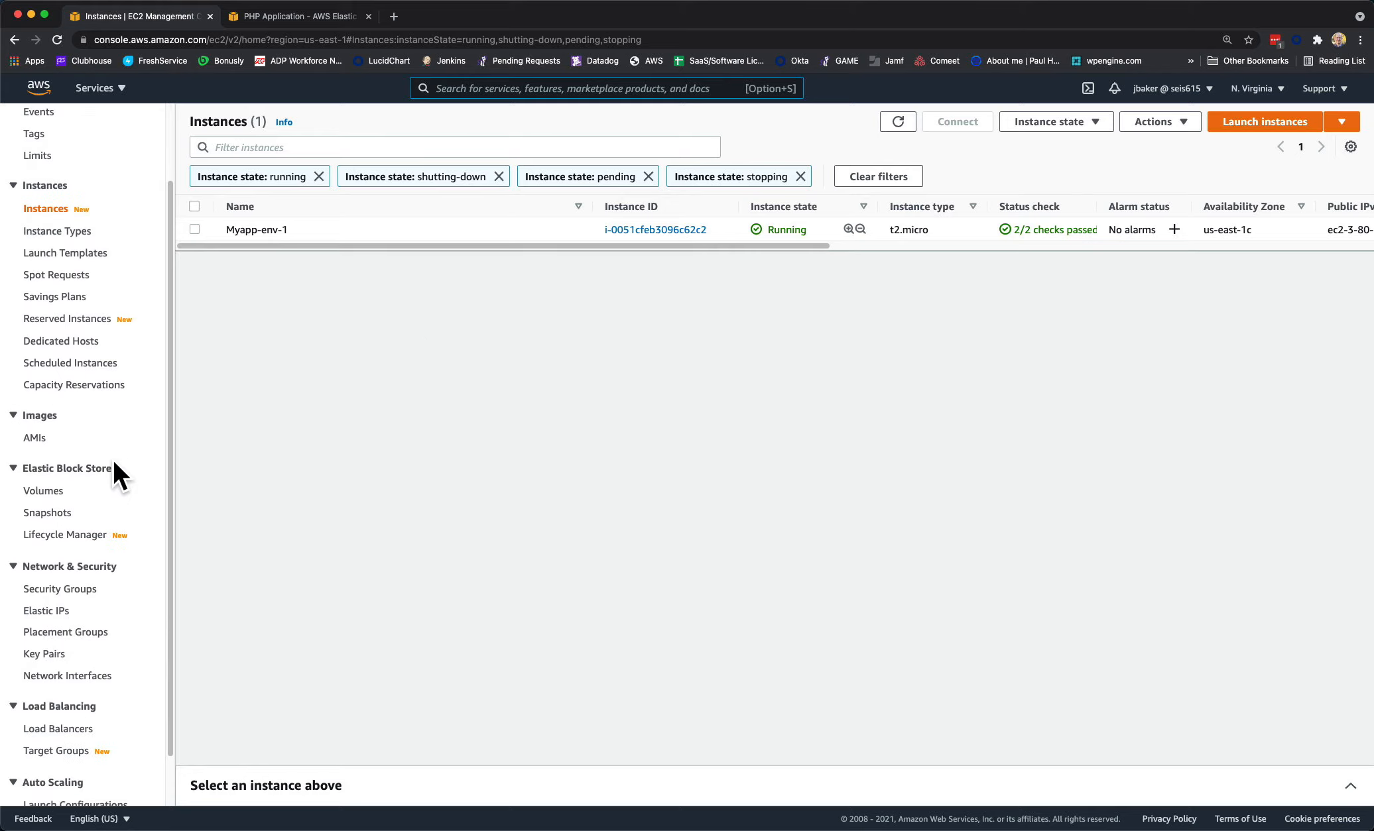
pyautogui.click(50, 672)
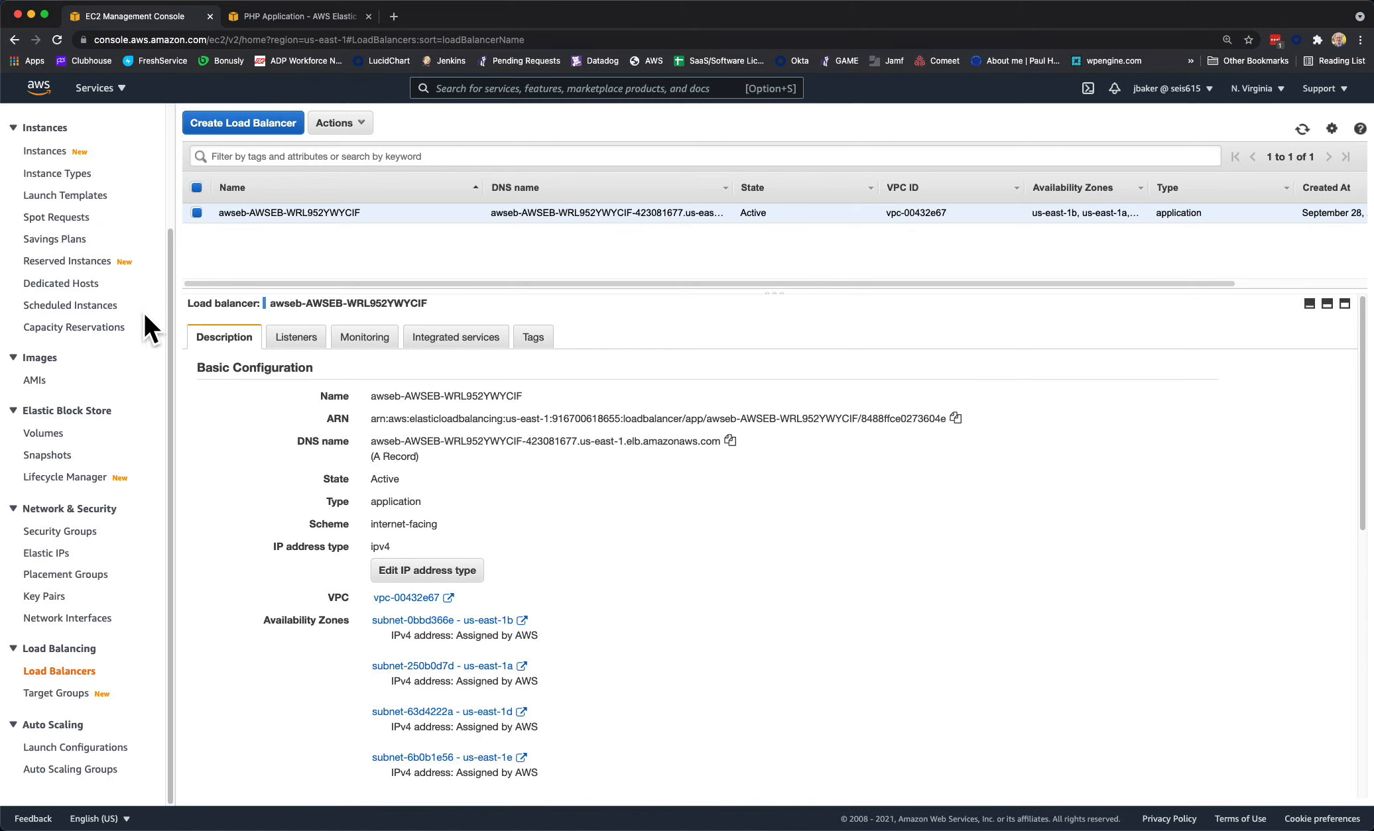
# Terminate the Myapp-env-1 environment in Elastic Beanstalk, confirming with the environment name Myapp-env-1
pyautogui.click(113, 87)
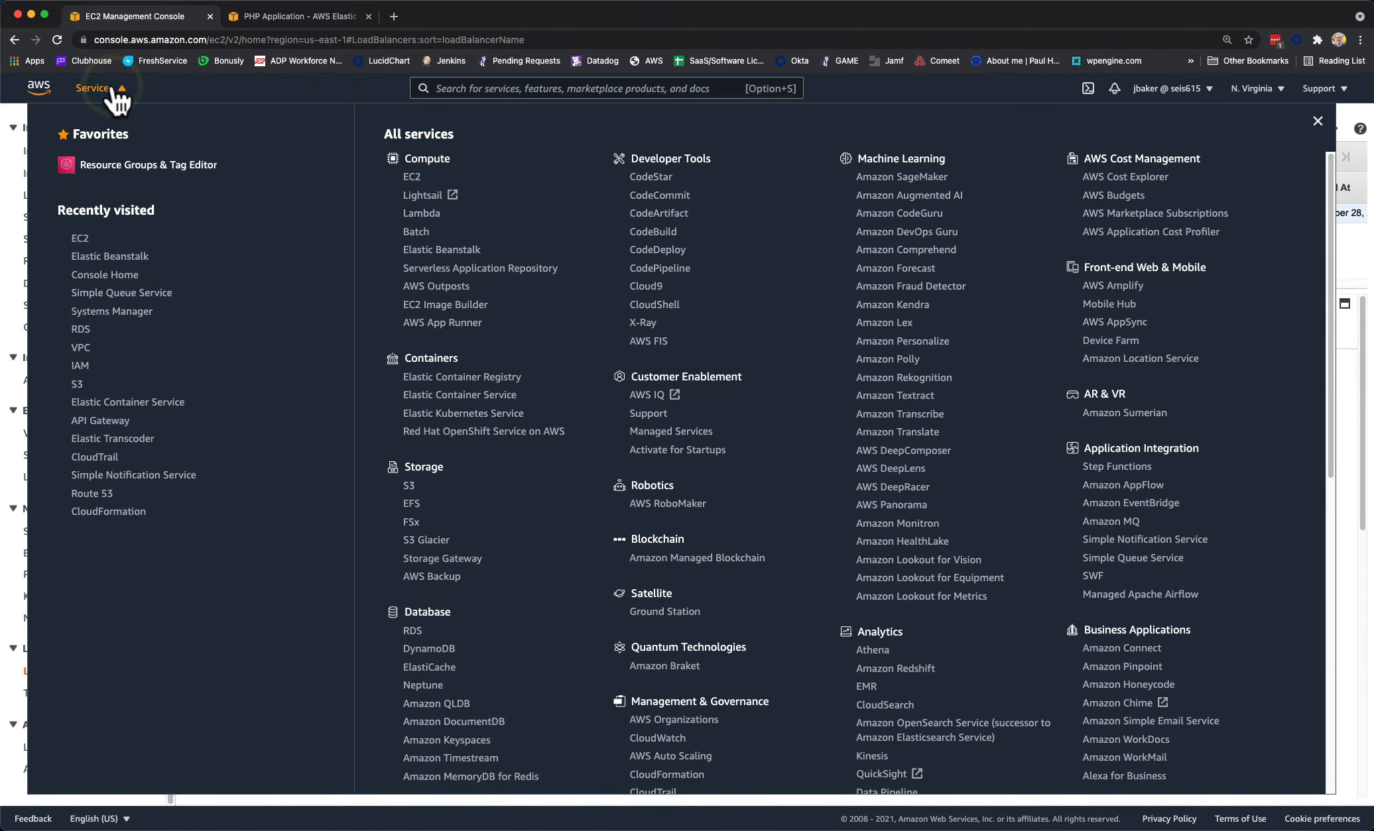
pyautogui.click(126, 258)
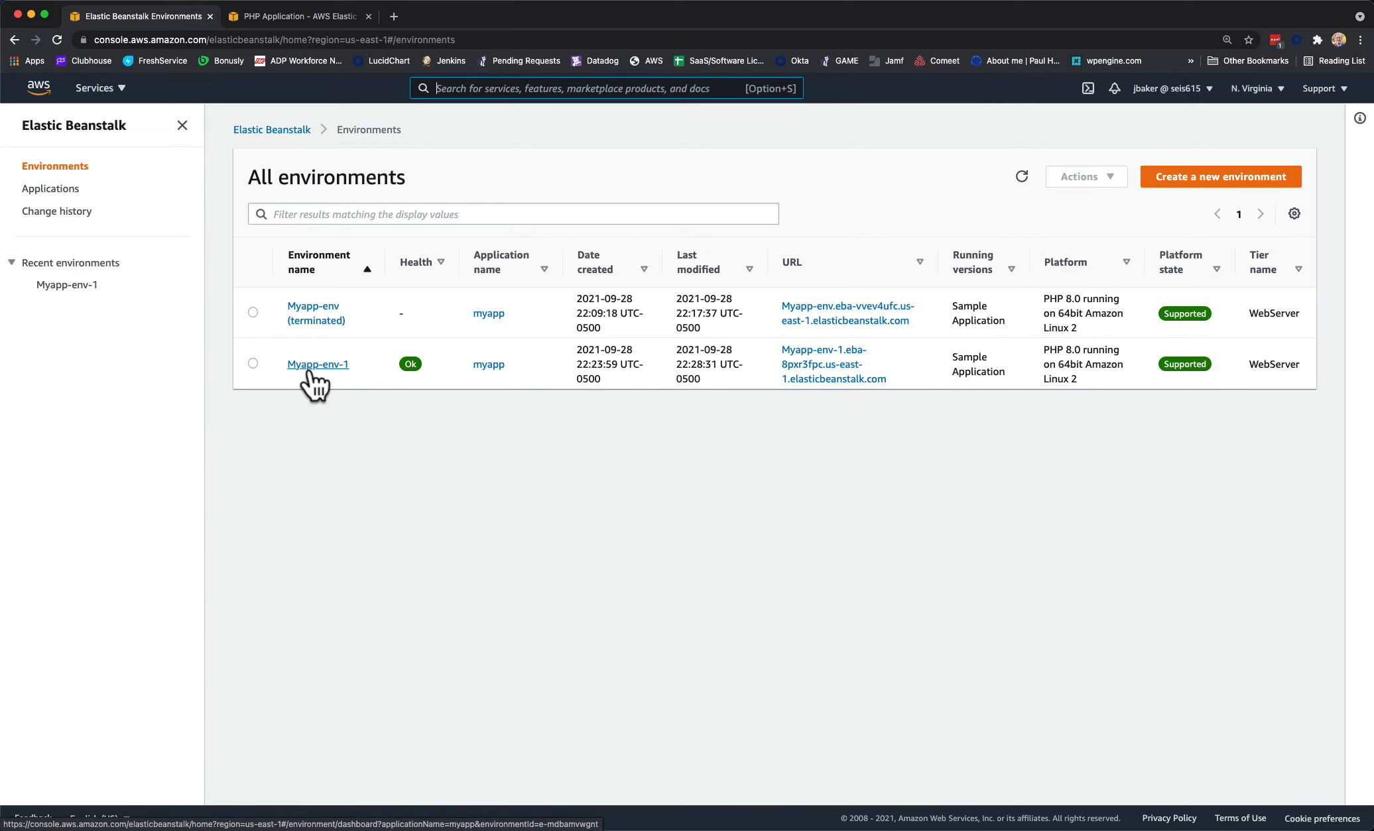
pyautogui.click(253, 363)
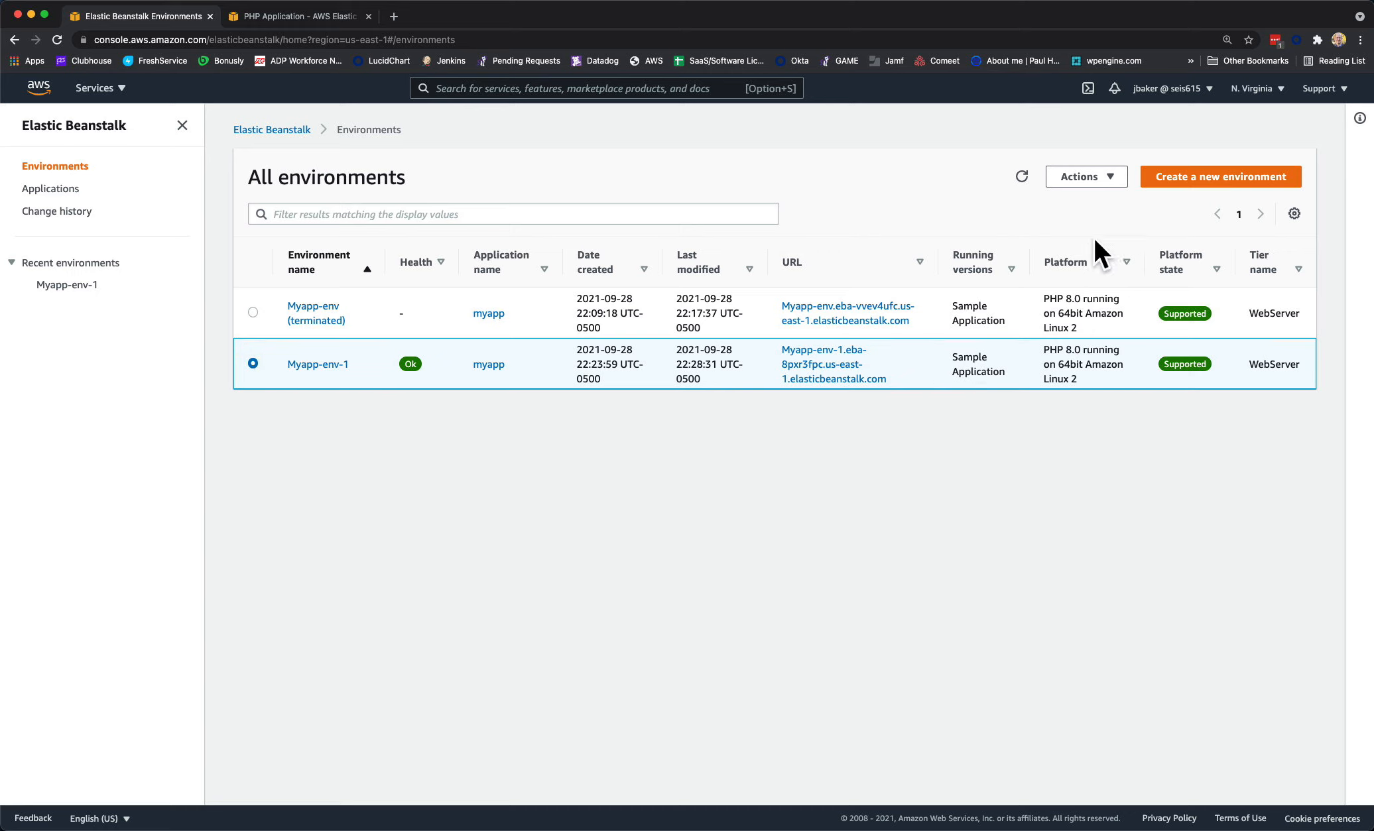
pyautogui.click(1094, 179)
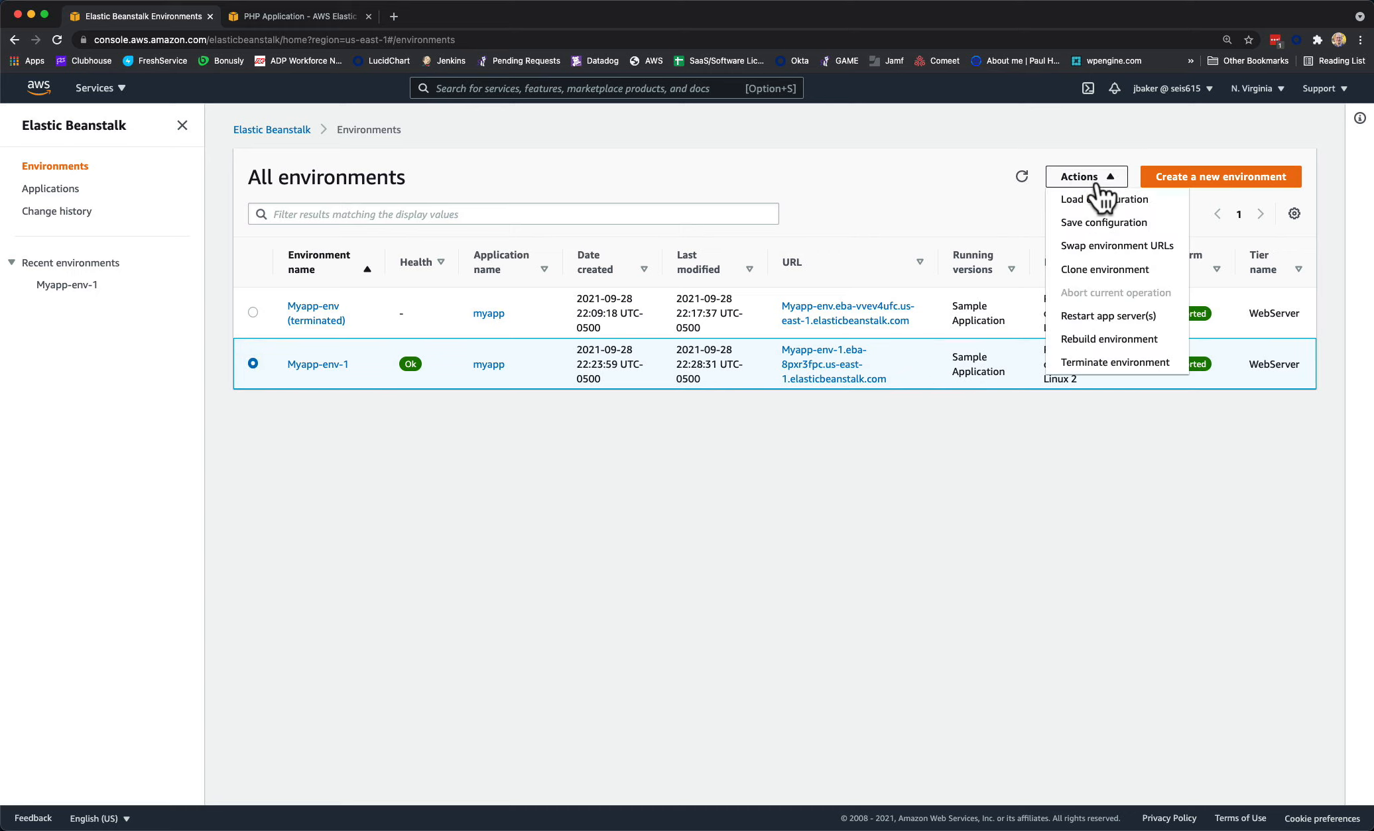
pyautogui.click(1128, 367)
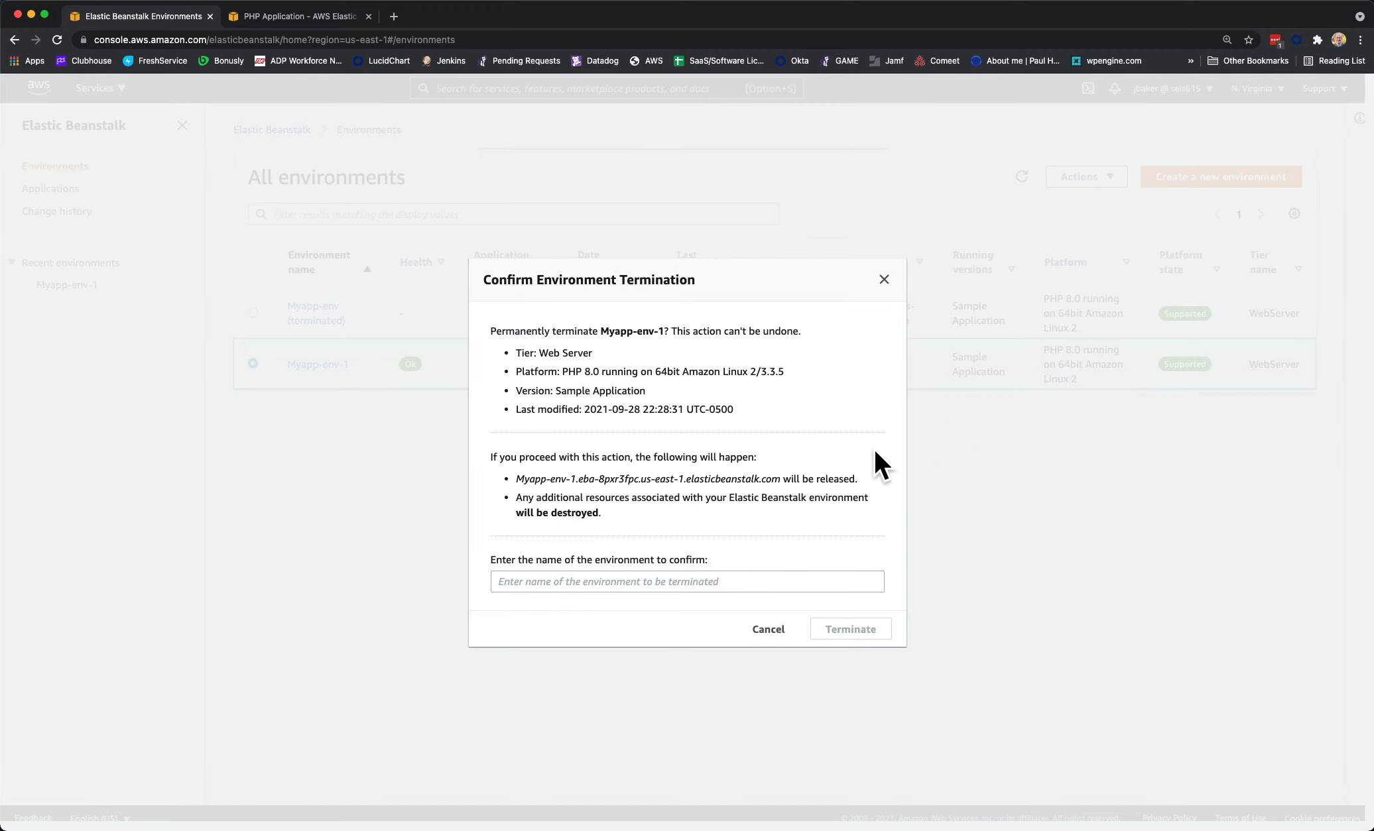
pyautogui.click(659, 581)
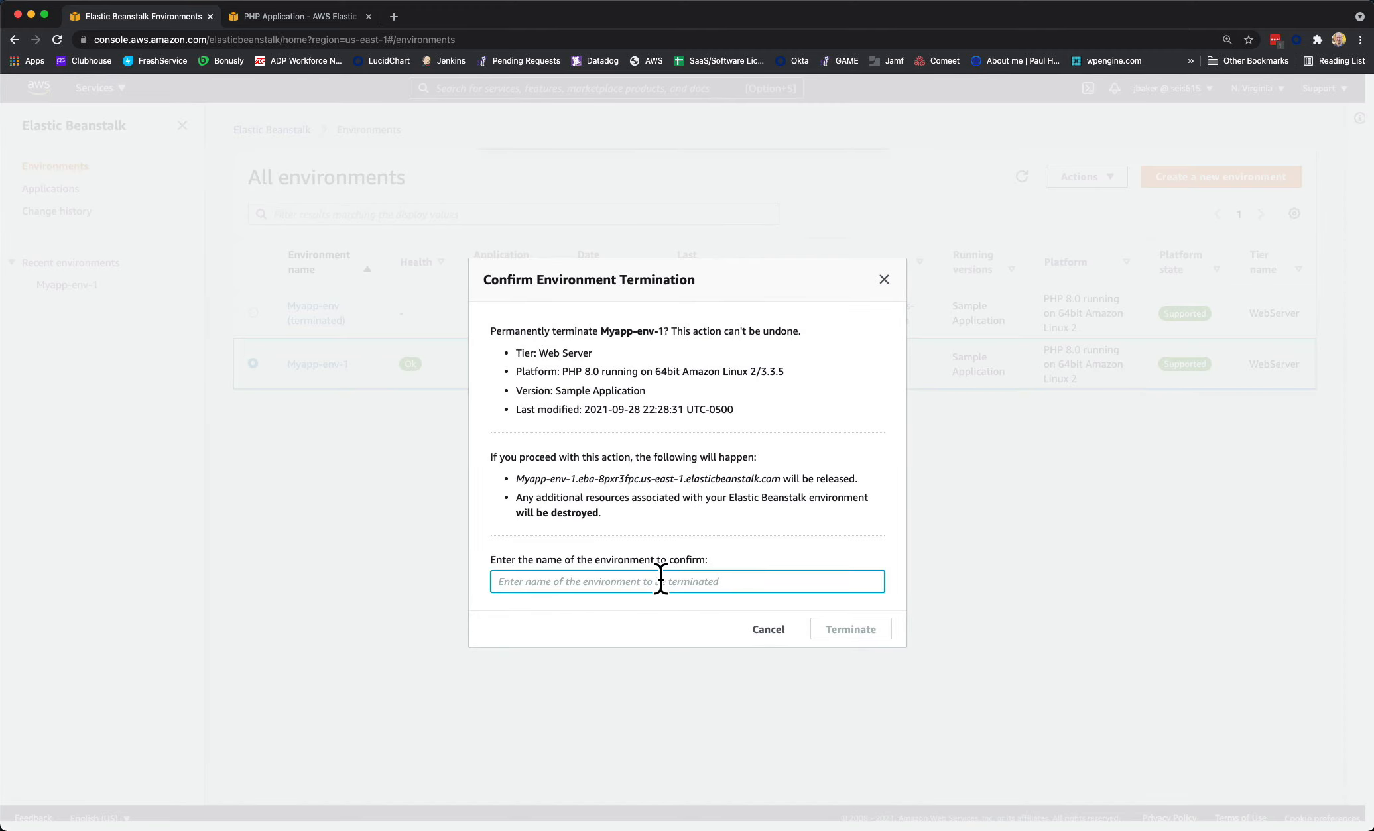
pyautogui.write('My')
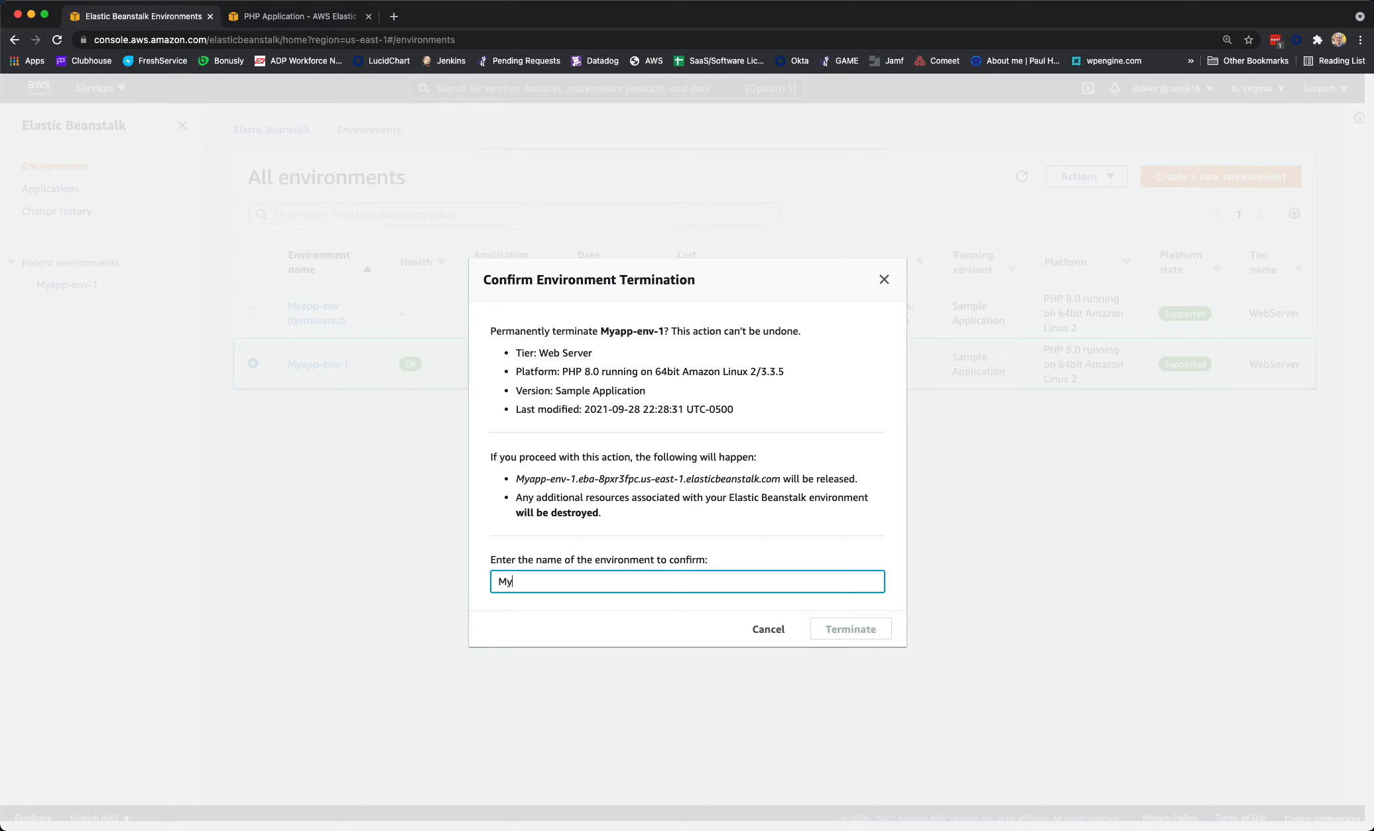
pyautogui.write('-')
pyautogui.press('BackSpace')
pyautogui.write('app-env-1')
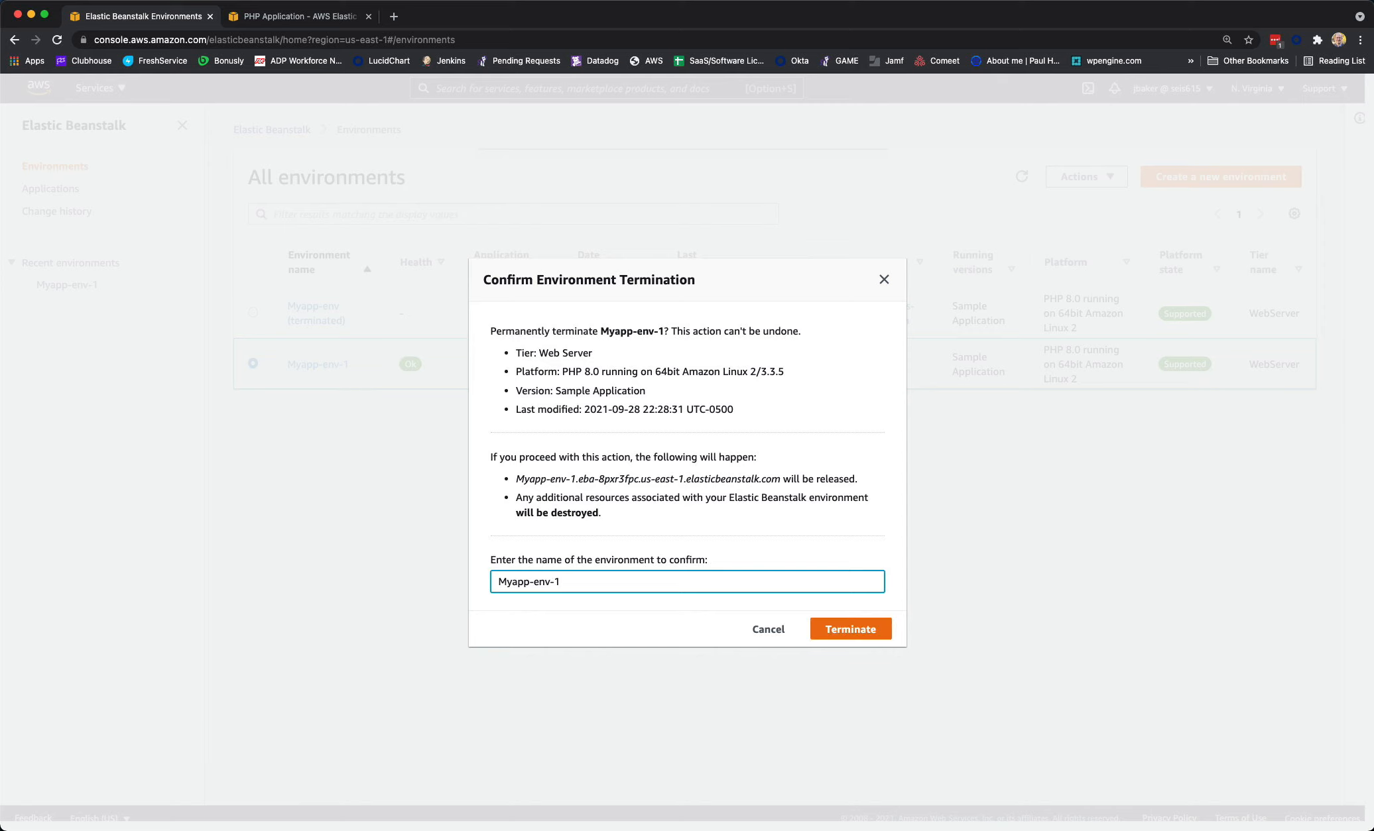
pyautogui.click(861, 630)
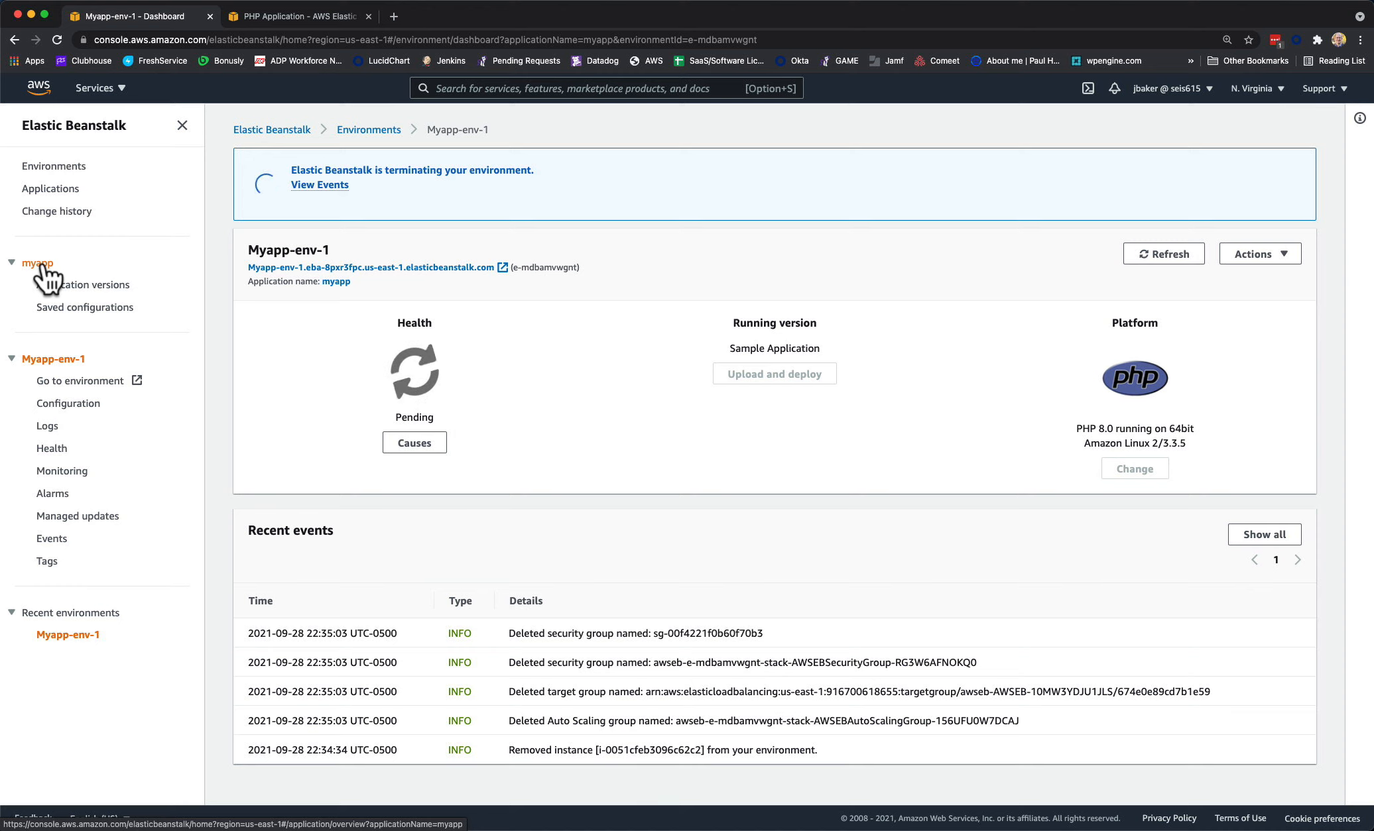
# Open the list of all Elastic Beanstalk applications
pyautogui.click(40, 264)
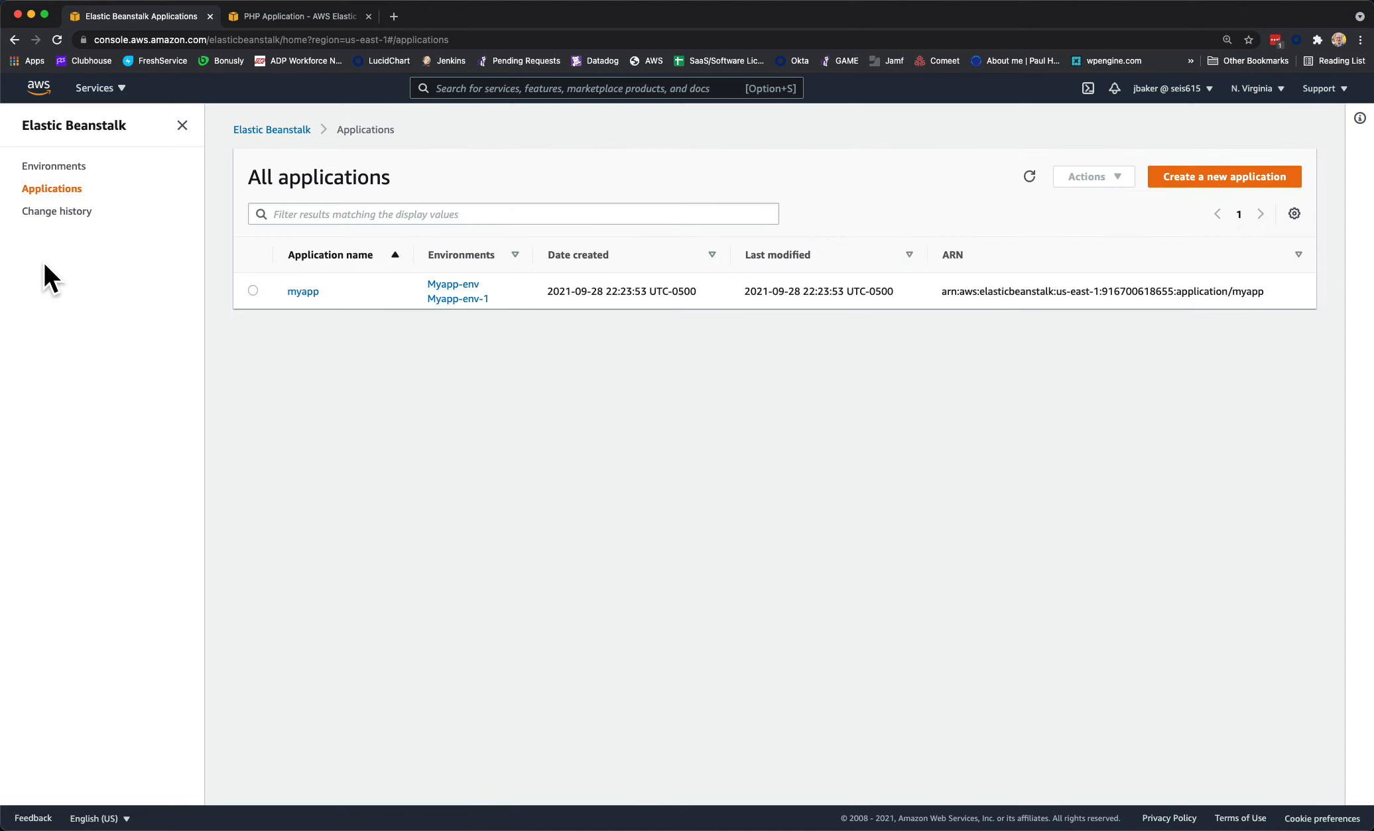